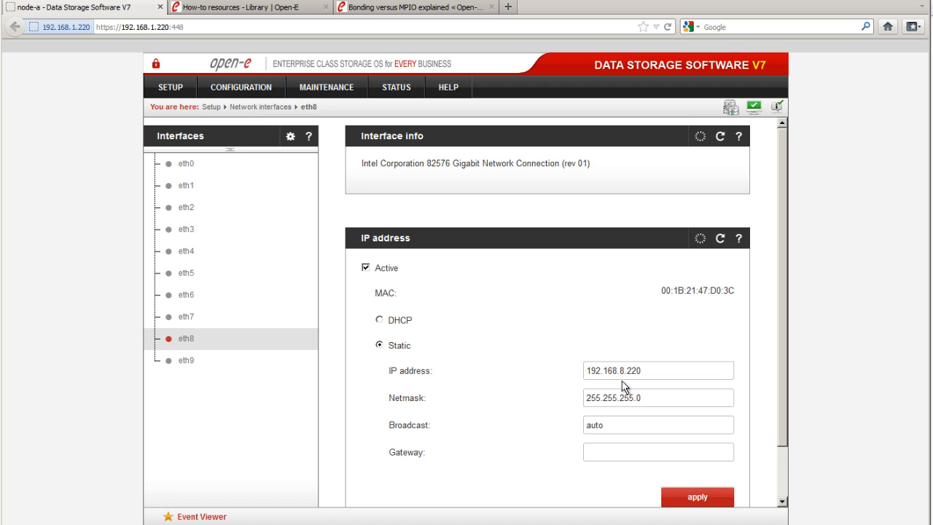
Review the IP address settings of interface eth9.
click(185, 361)
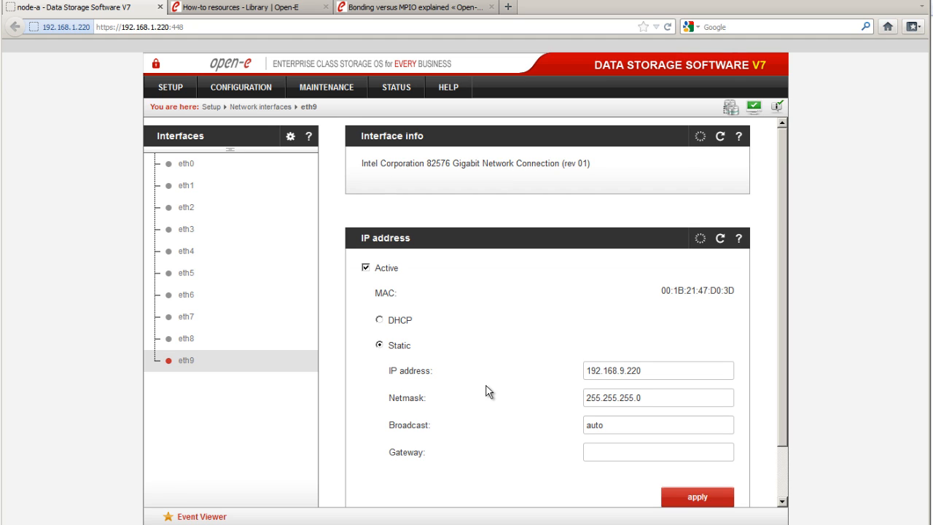
scroll(485, 383, down, 1)
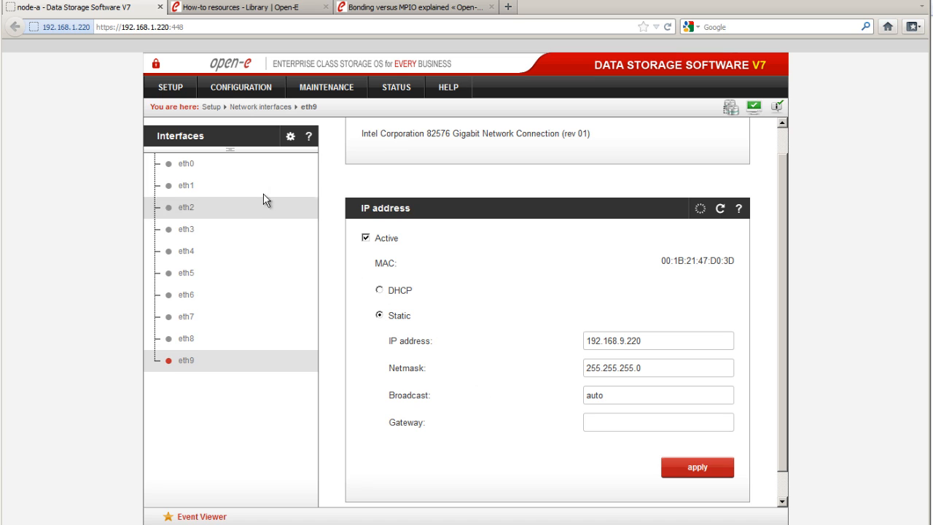
Open the bond creation section of the network interfaces page and read its help on bonding modes.
click(215, 142)
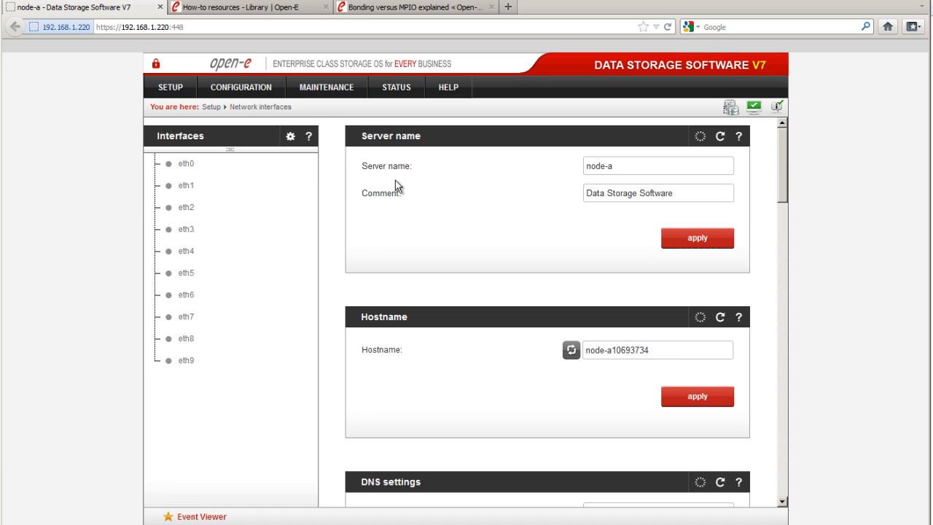
drag(784, 193, 776, 398)
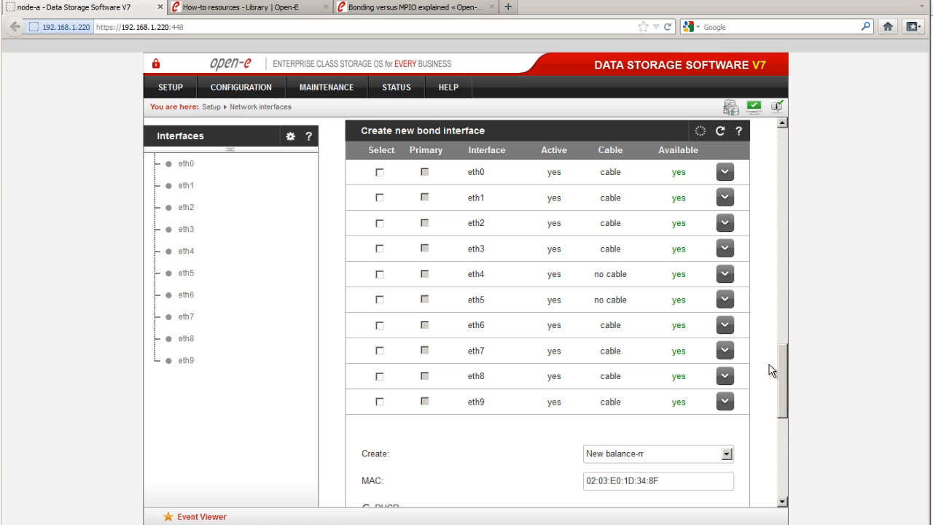
click(738, 131)
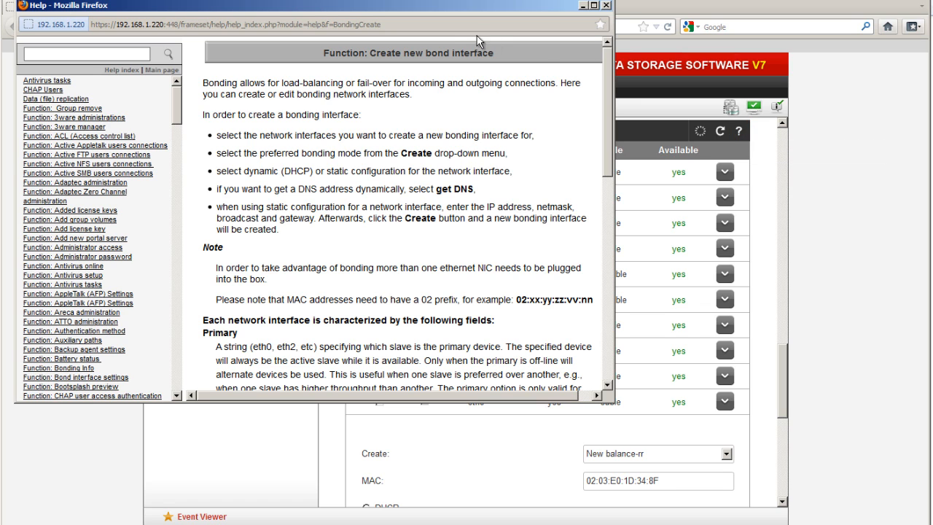
drag(605, 166, 611, 342)
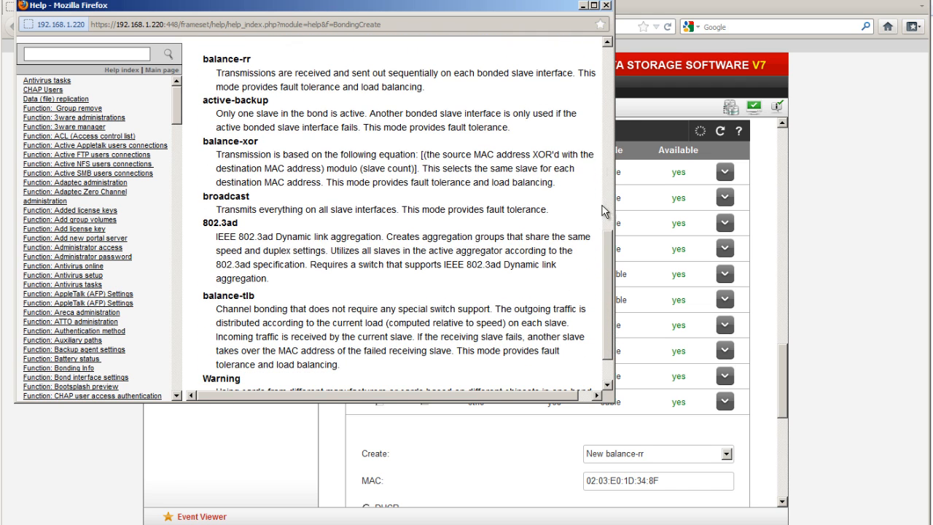
click(605, 6)
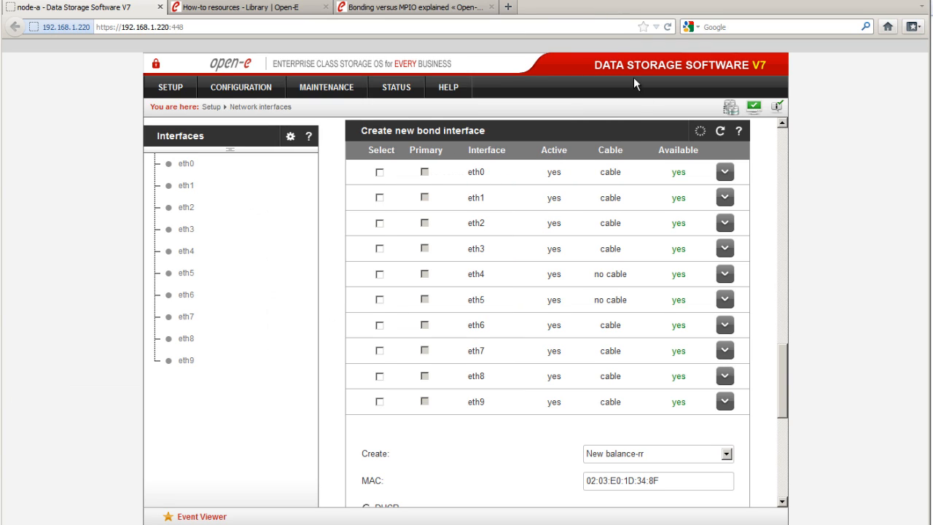
Select eth8 and eth9 for a new bond and choose the balance-alb bonding mode.
drag(782, 362, 779, 379)
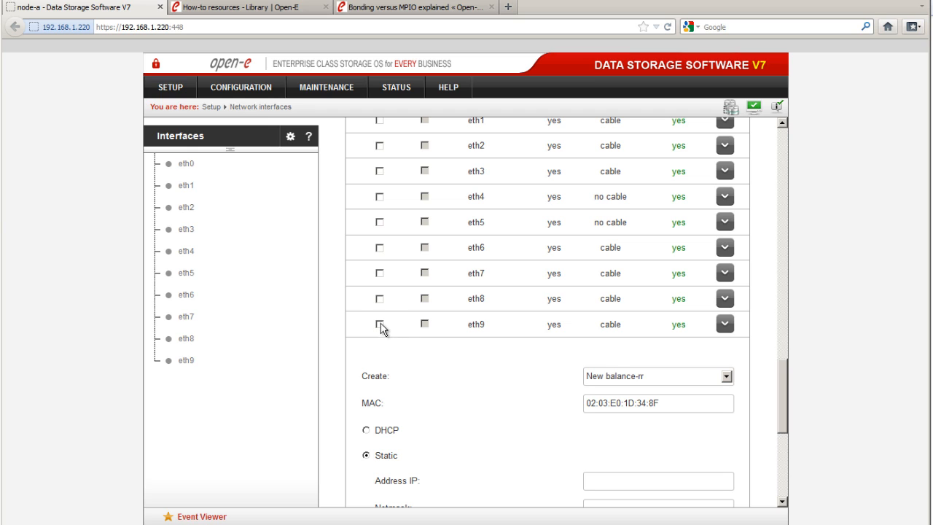
click(378, 300)
click(379, 325)
scroll(513, 342, down, 2)
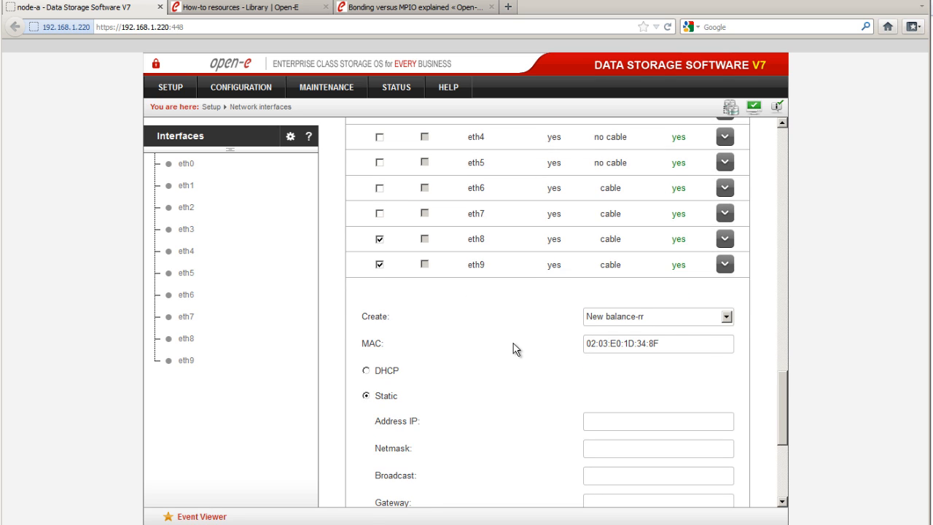
scroll(514, 348, down, 3)
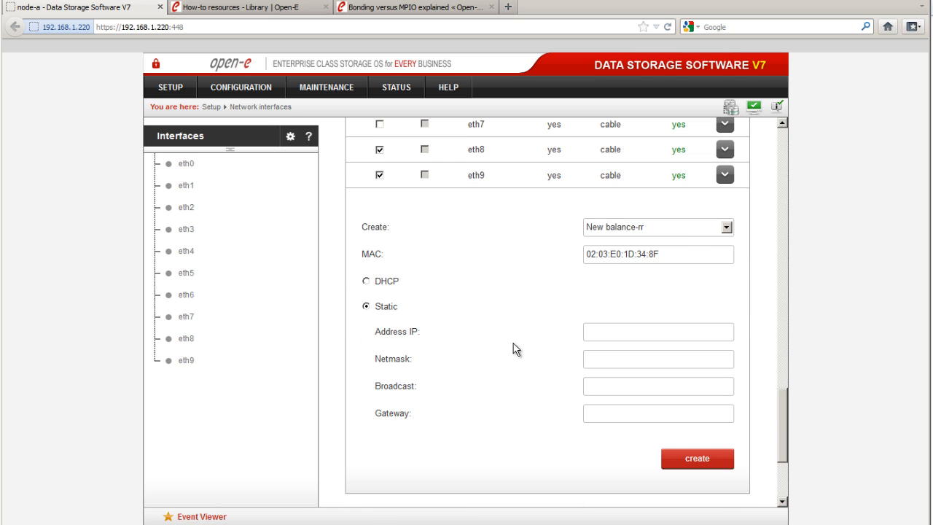
click(727, 228)
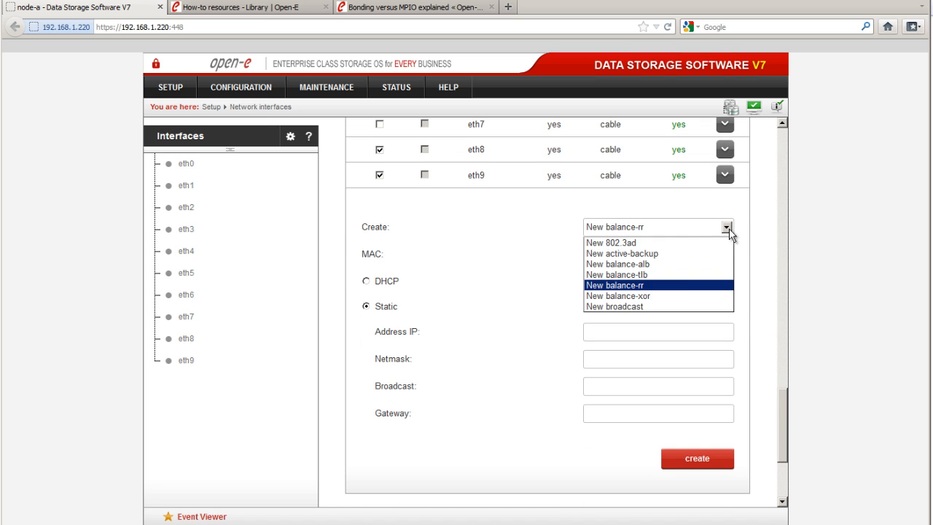
click(649, 267)
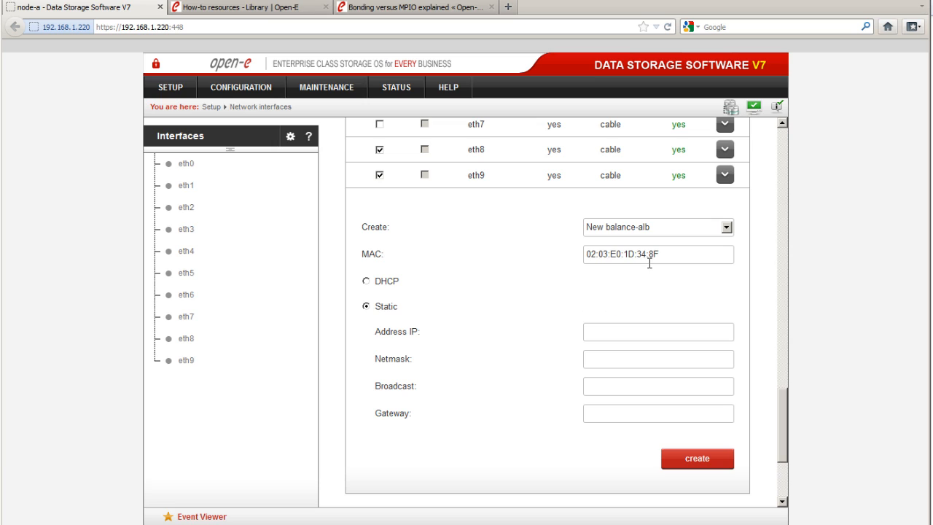
Set the bond's static IP address to 192.168.22.100 and create the bond, confirming the network restart.
click(621, 331)
text(192.168.22.100)
key(Tab)
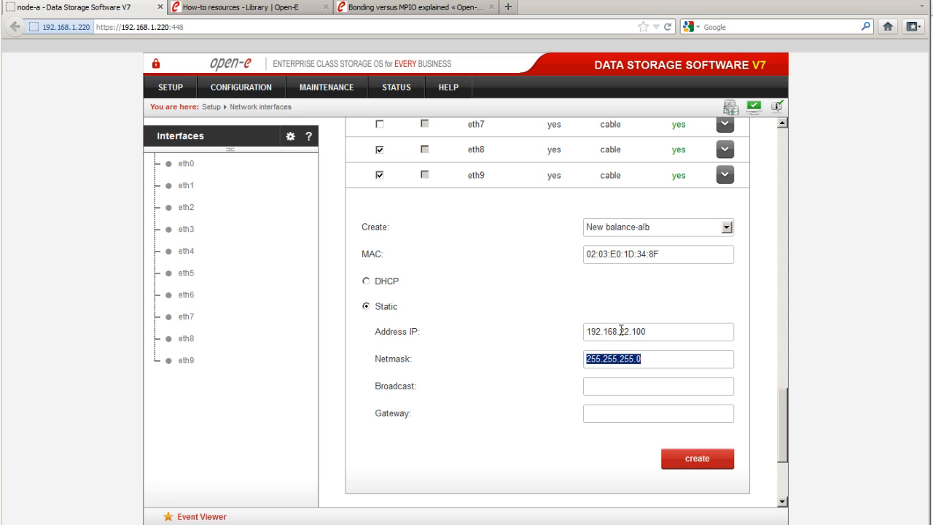
click(685, 459)
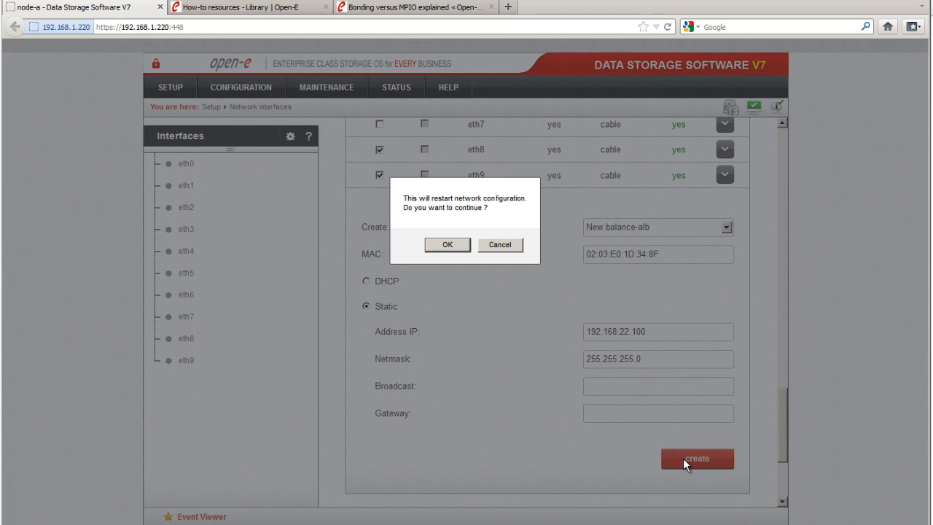
click(447, 244)
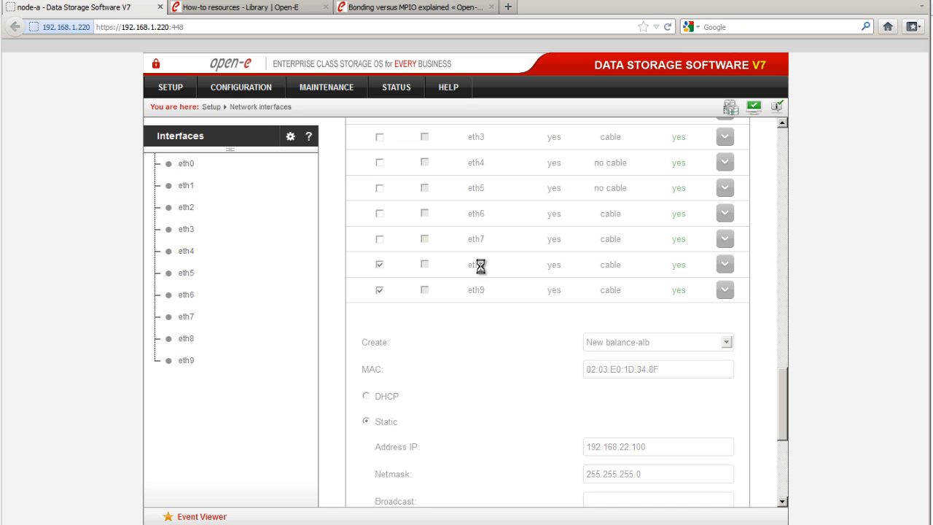
Open the settings of the new bond0 interface.
scroll(480, 266, down, 1)
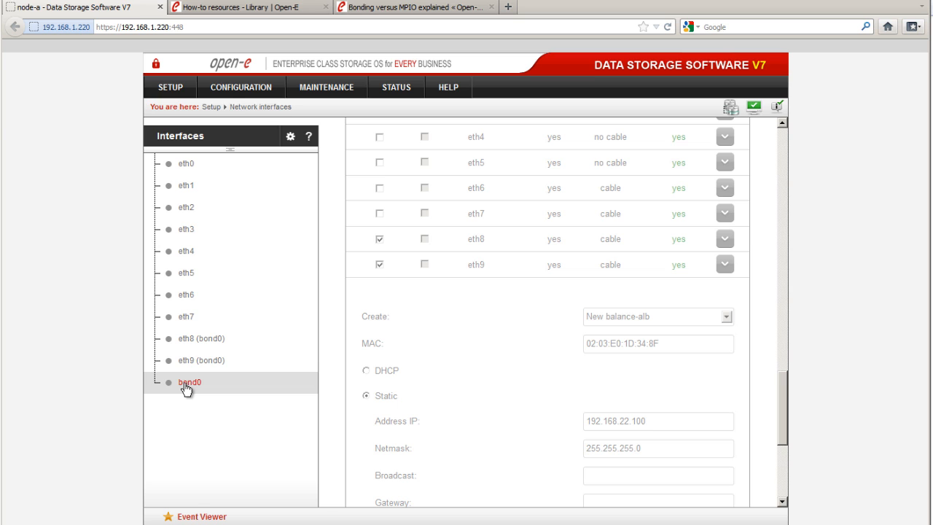
click(185, 385)
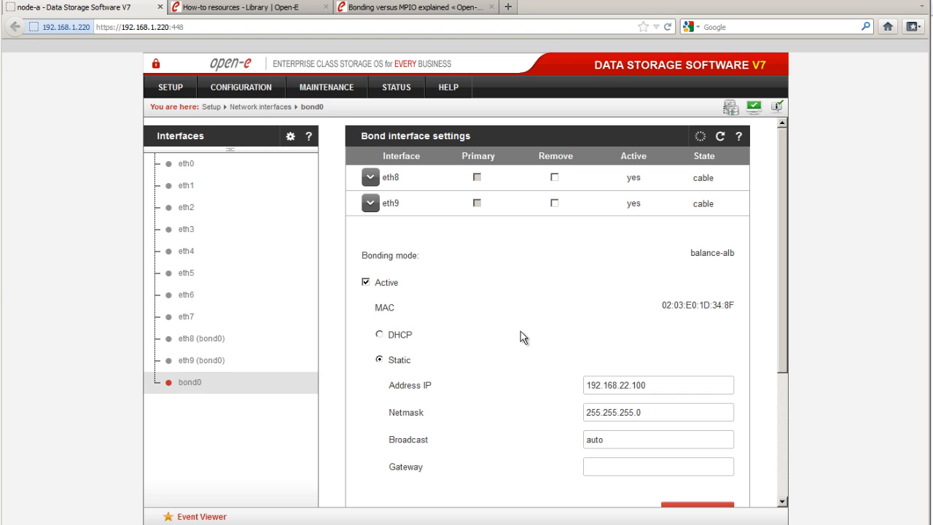
scroll(521, 332, down, 1)
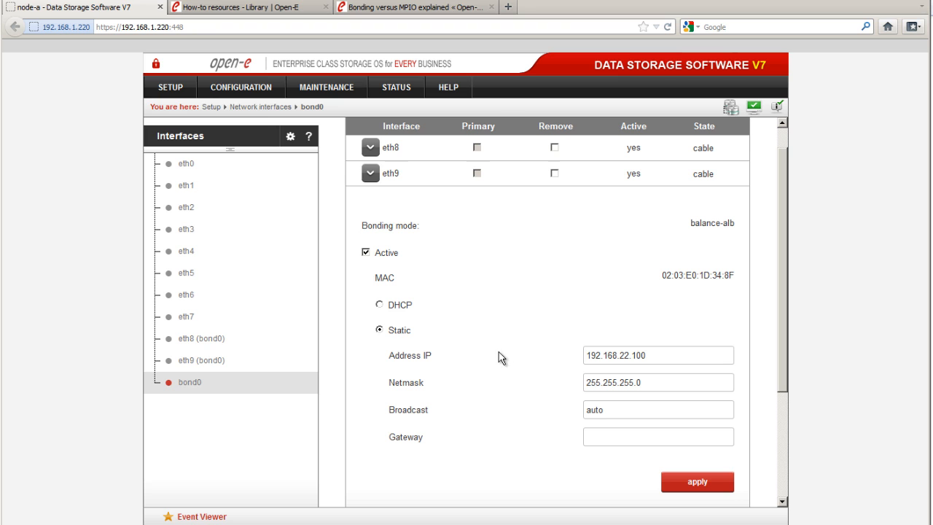
Switch to the PuTTY console and open the Hardware Configuration tool, entering the administrator password.
key(alt+Tab)
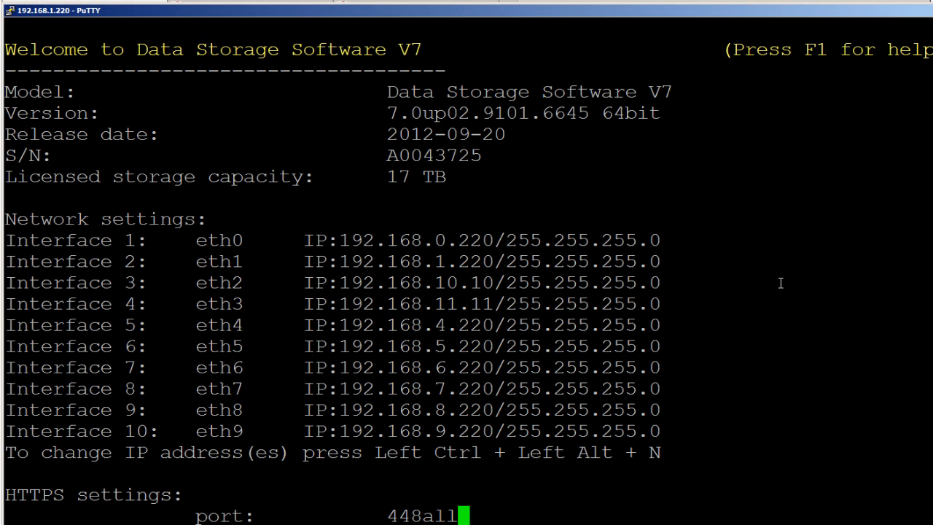
key(ctrl+alt+w)
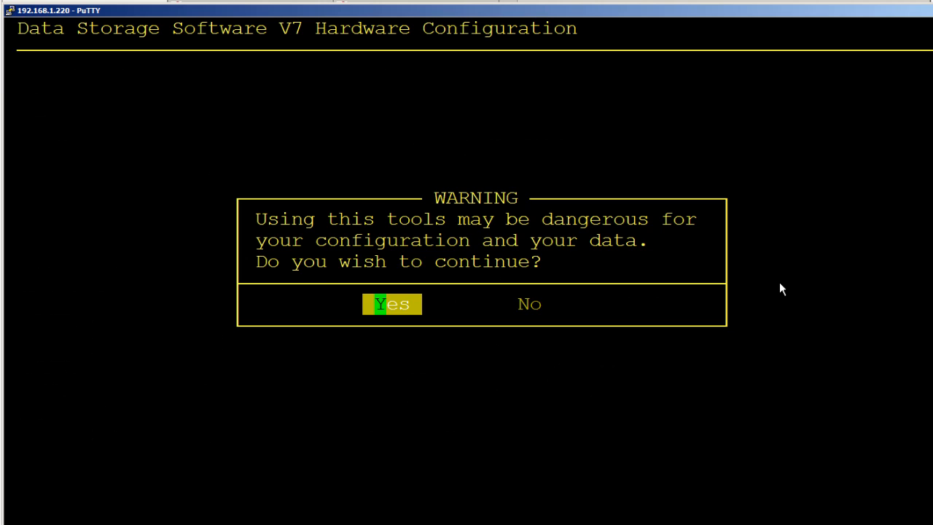
key(Return)
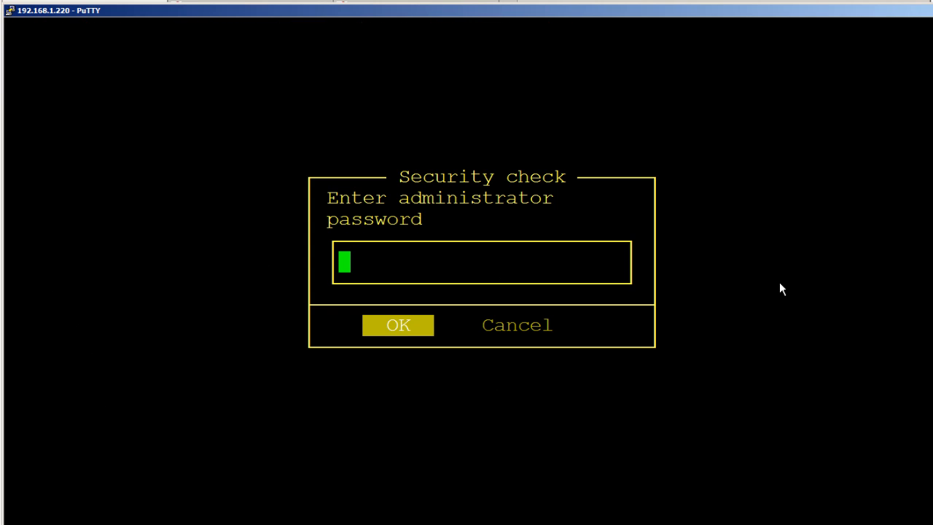
key(Return)
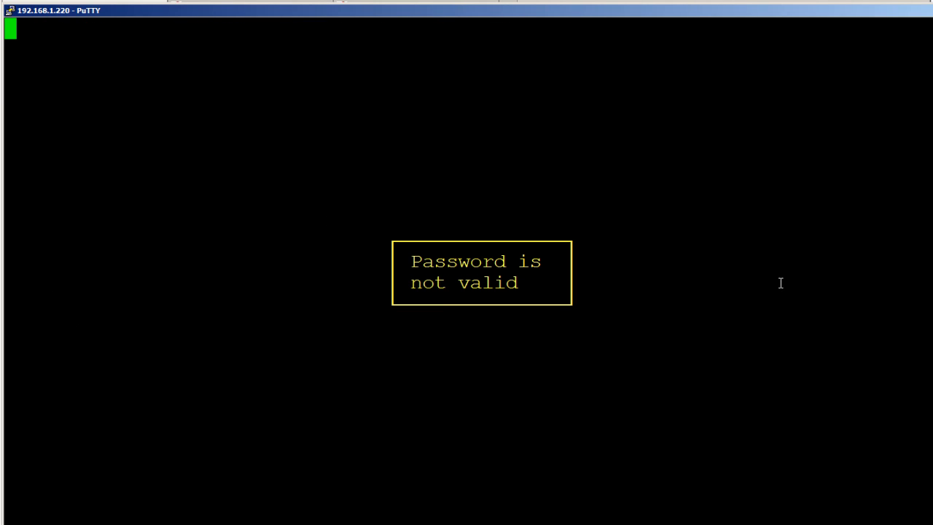
key(Return)
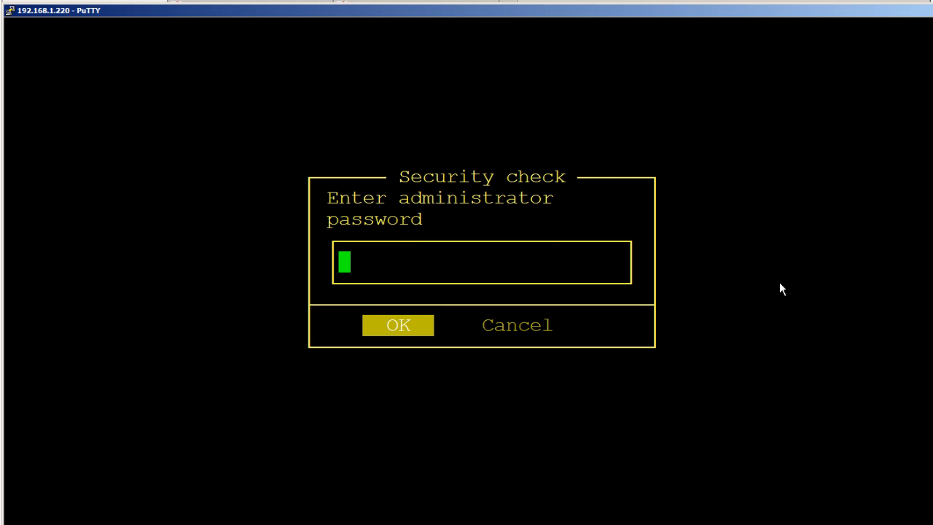
key(Return)
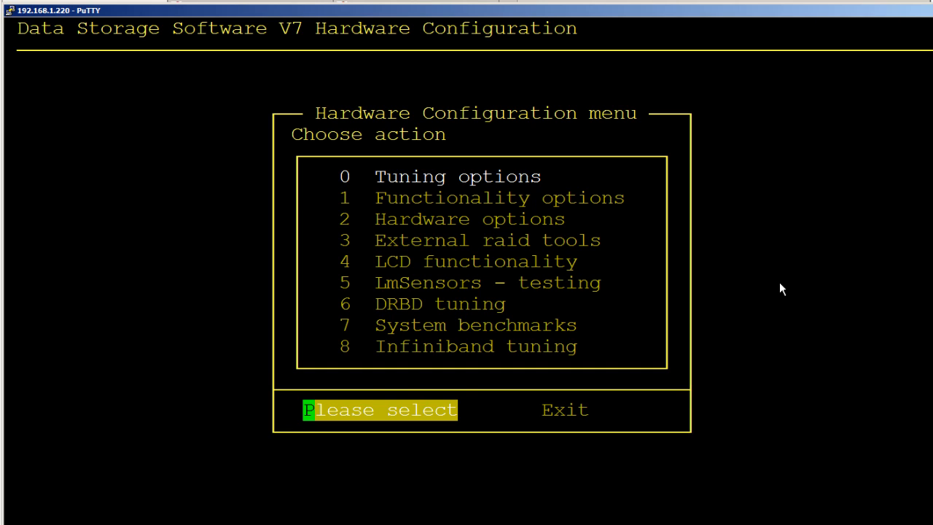
Open the Jumbo Frames config under Tuning options for bond0 and go back without changing the frame size.
key(Return)
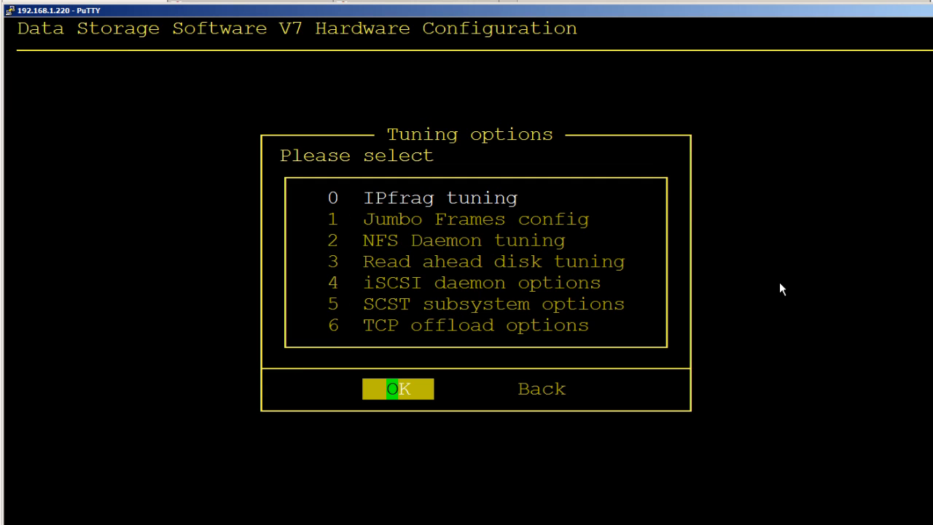
key(Down)
key(Return)
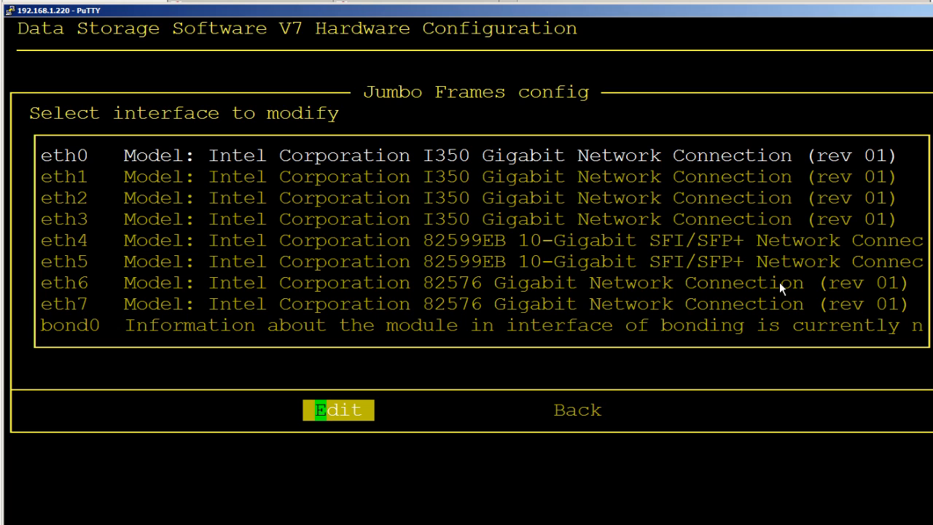
key(Down)
key(Down)
key(Down)
key(Down)
key(Down)
key(Down)
key(Down)
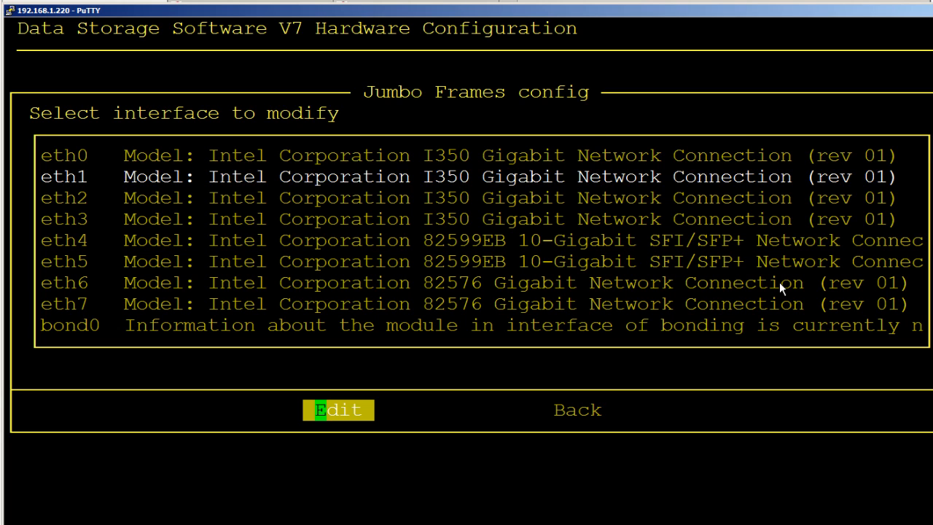
key(Down)
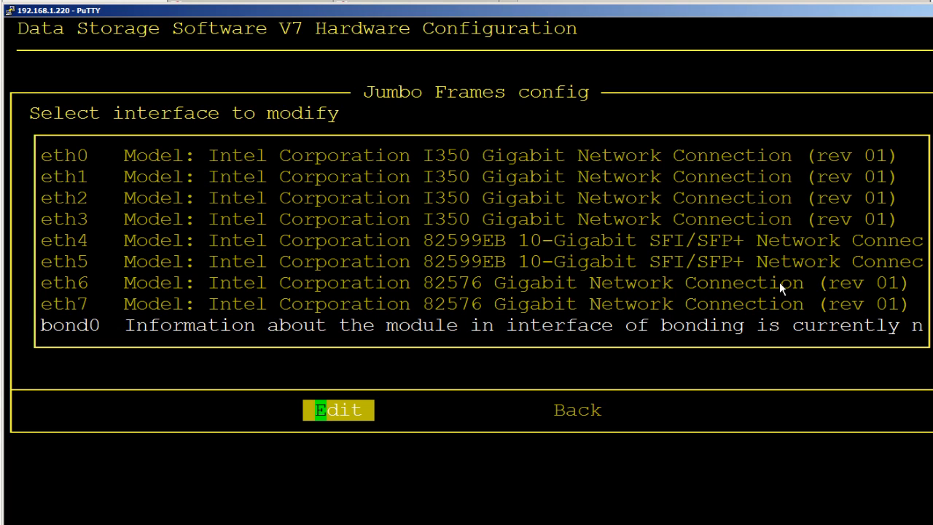
key(Return)
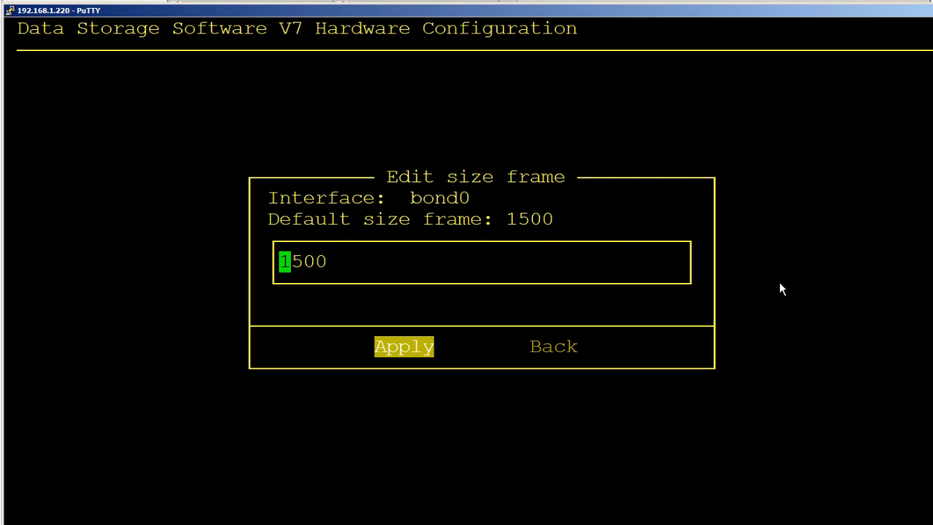
key(Right)
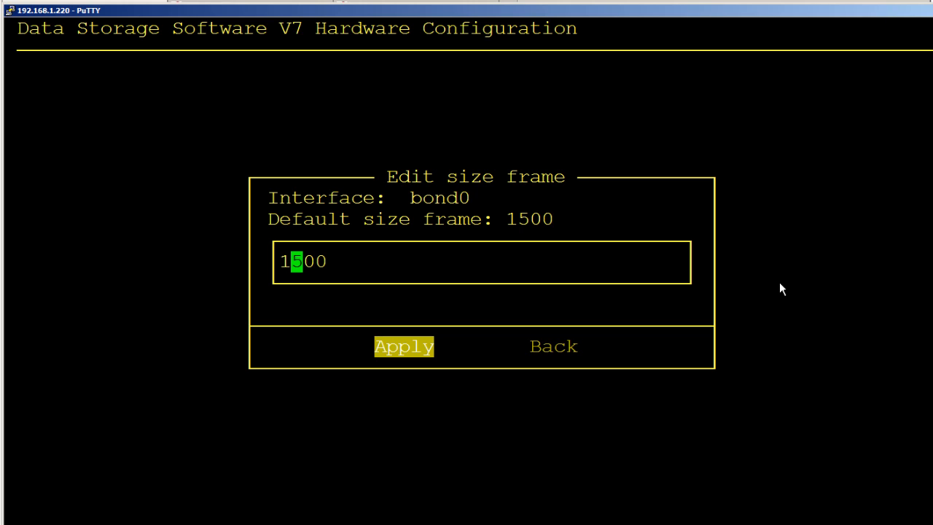
key(Tab)
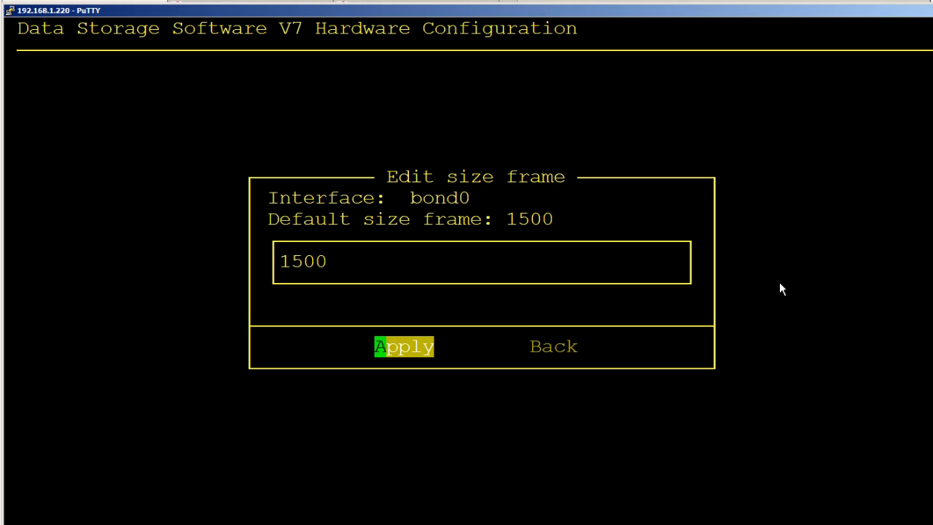
key(Tab)
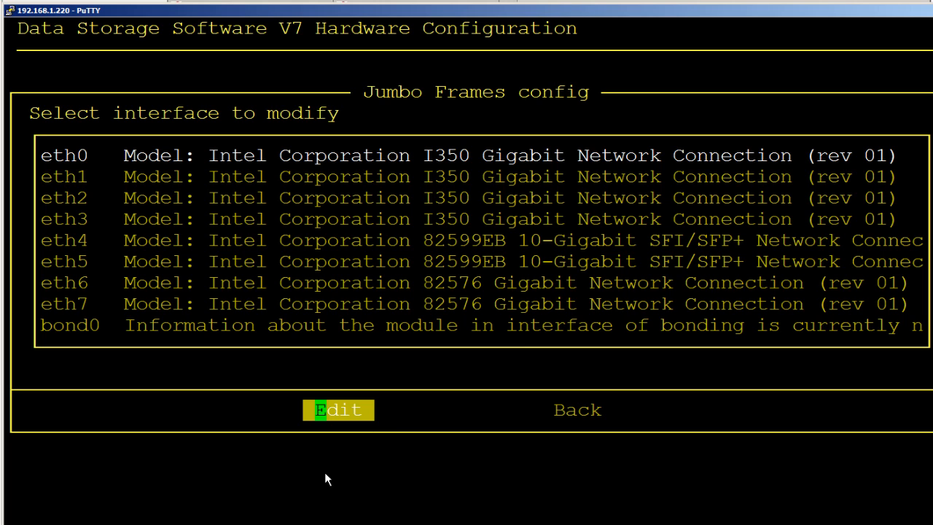
Switch back to the browser and remove the bond0 bonding, confirming the prompt.
key(alt+Tab)
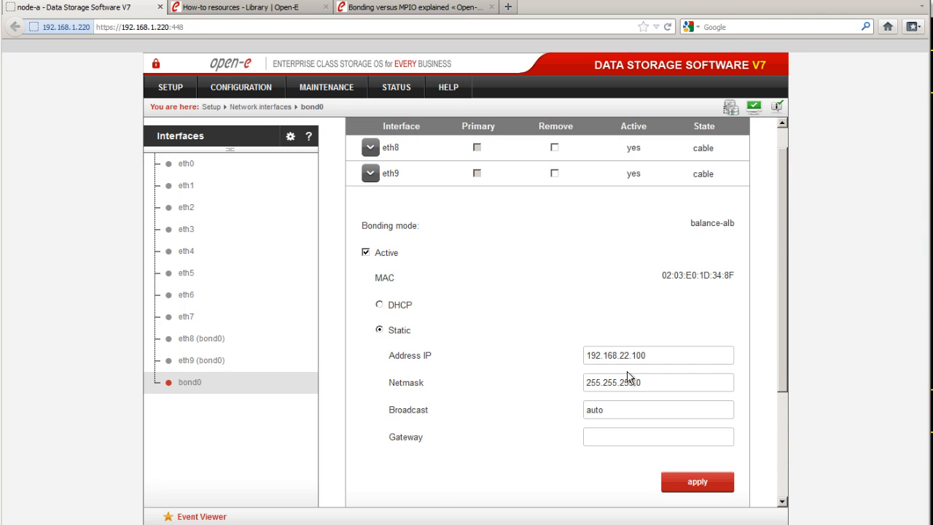
scroll(558, 360, down, 3)
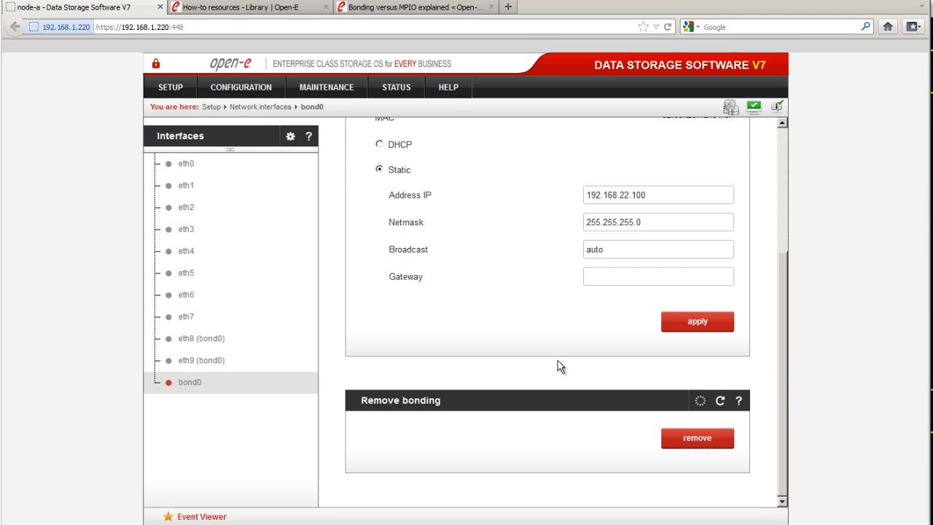
click(692, 440)
click(488, 248)
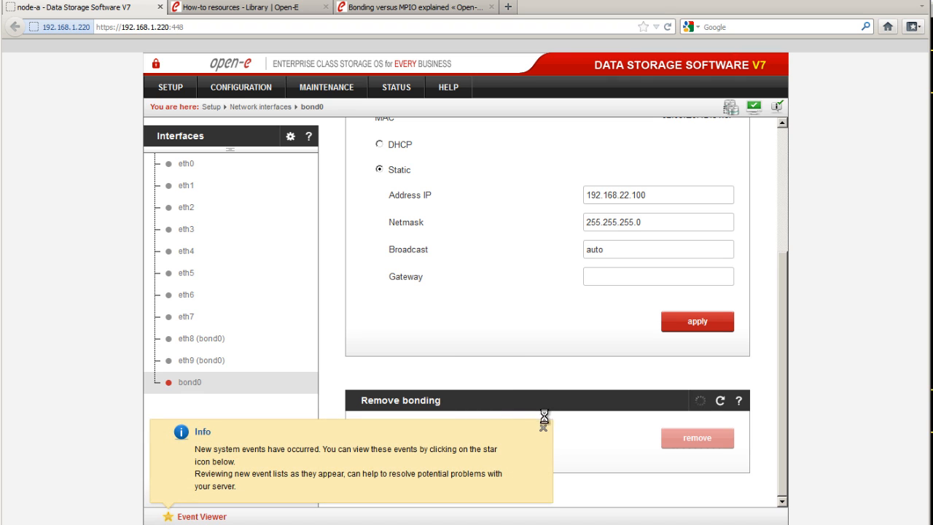
Dismiss the event notice and reopen the Jumbo Frames config from Tuning options in the console.
click(543, 428)
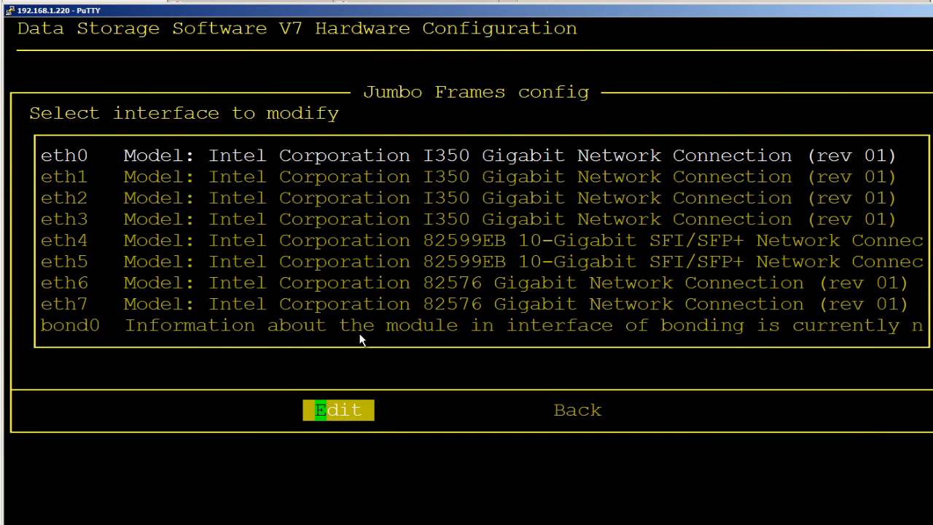
key(Tab)
key(Return)
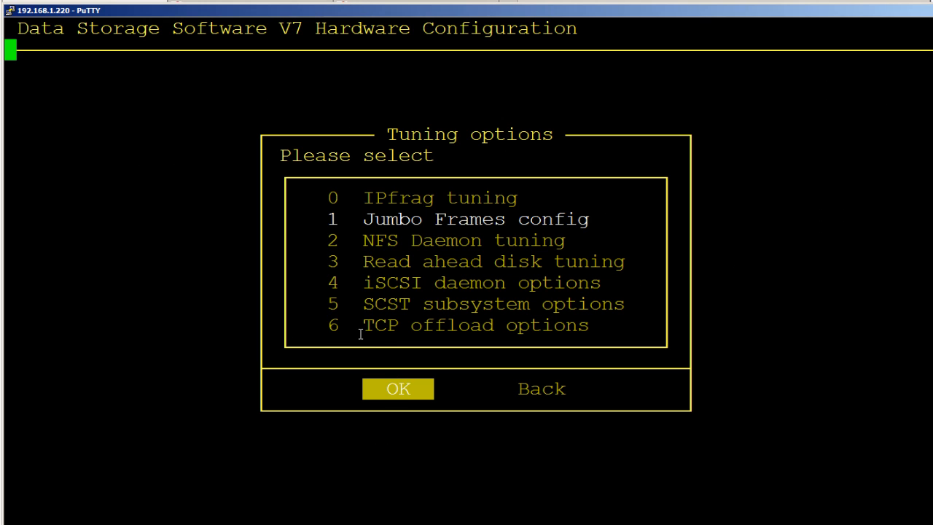
key(Return)
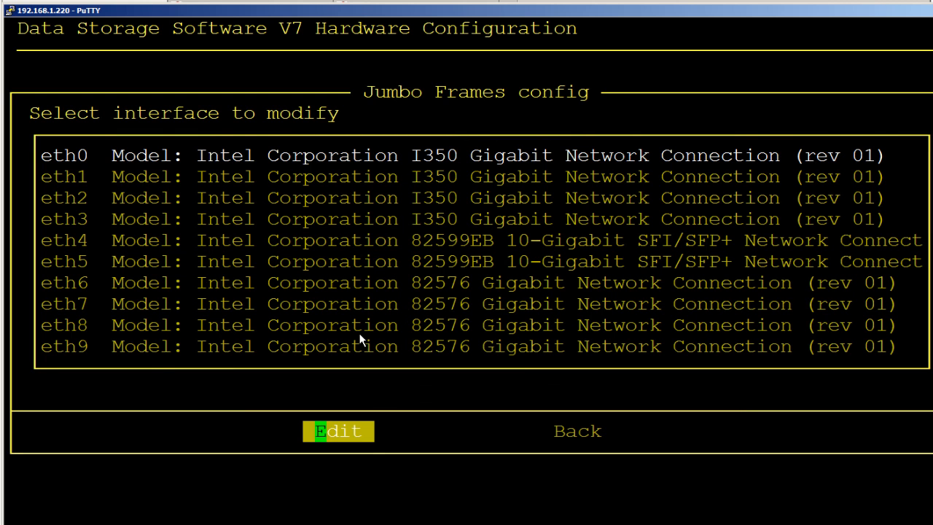
Set the jumbo frame size of eth8 to 9000 and apply it.
key(Down)
key(Down)
key(Down)
key(Down)
key(Down)
key(Down)
key(Down)
key(Down)
key(Return)
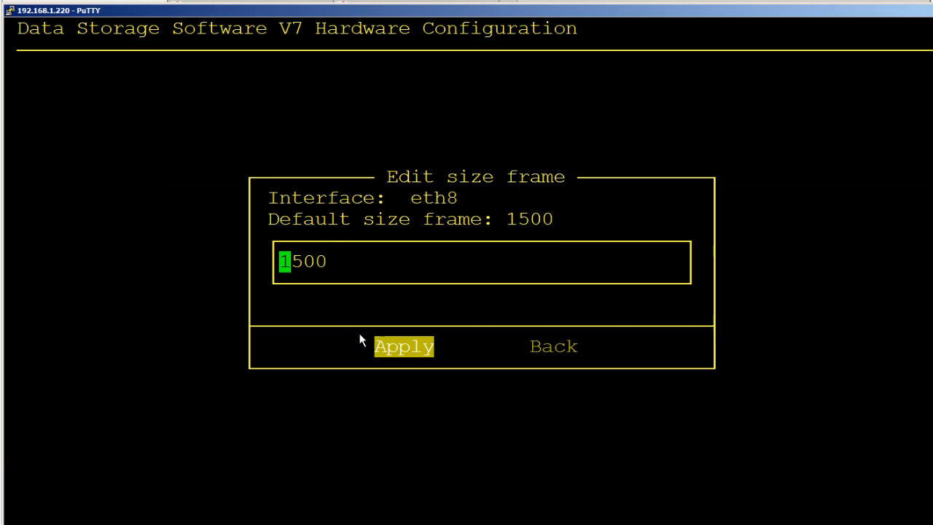
key(Delete)
key(Delete)
key(Delete)
key(Delete)
text(00)
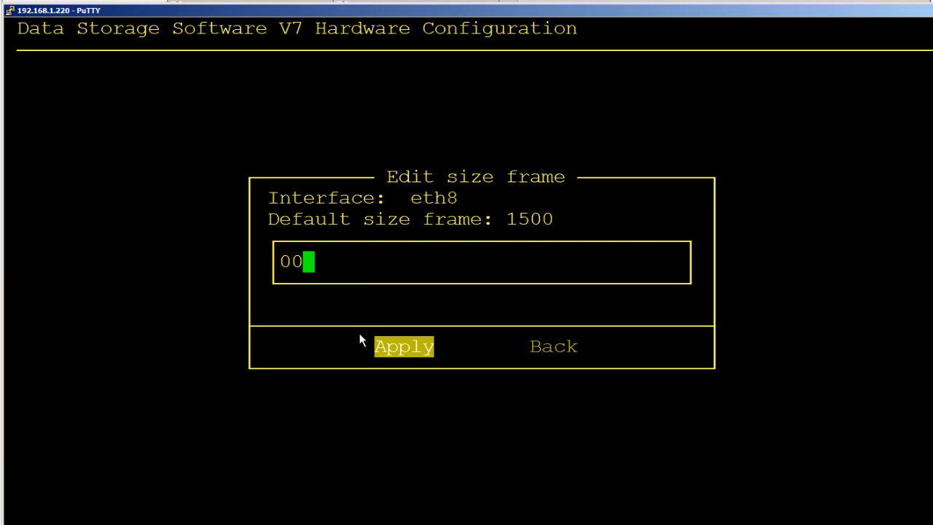
key(BackSpace)
key(BackSpace)
text(9000)
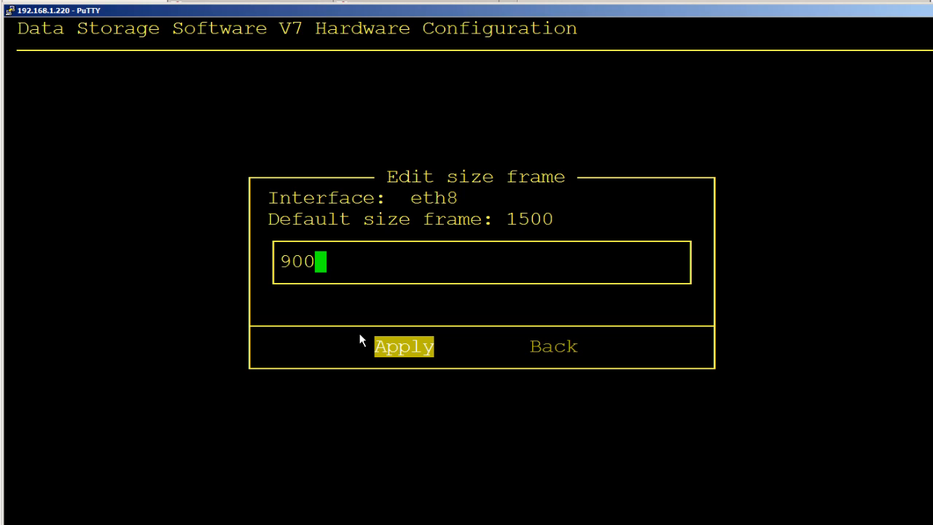
key(Return)
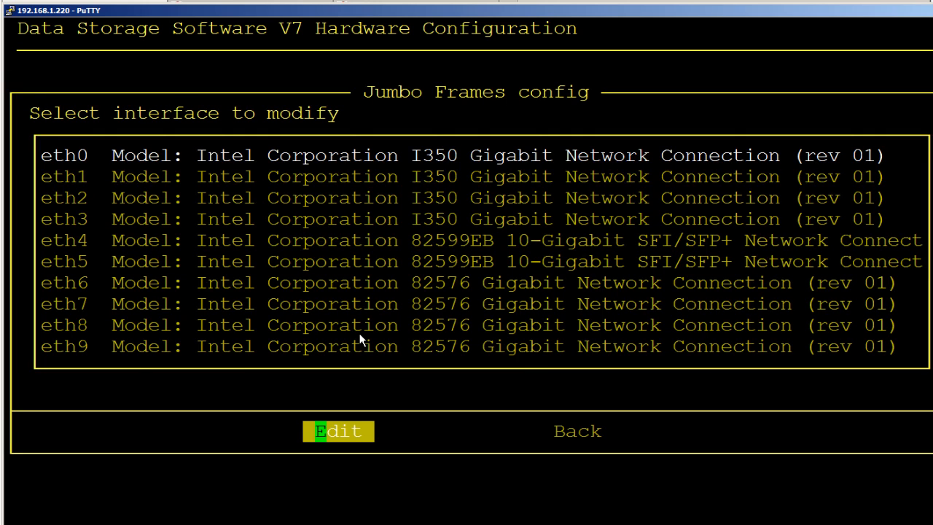
Set the jumbo frame size of eth9 to 9000 and apply it.
key(Down)
key(Down)
key(Down)
key(Down)
key(Down)
key(Down)
key(Down)
key(Down)
key(Down)
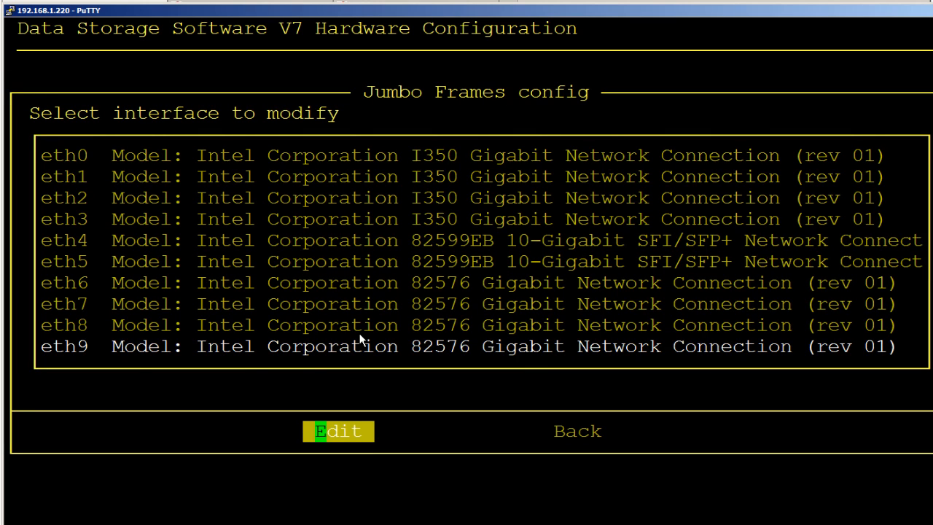
key(Return)
key(Delete)
key(Delete)
key(Delete)
key(Delete)
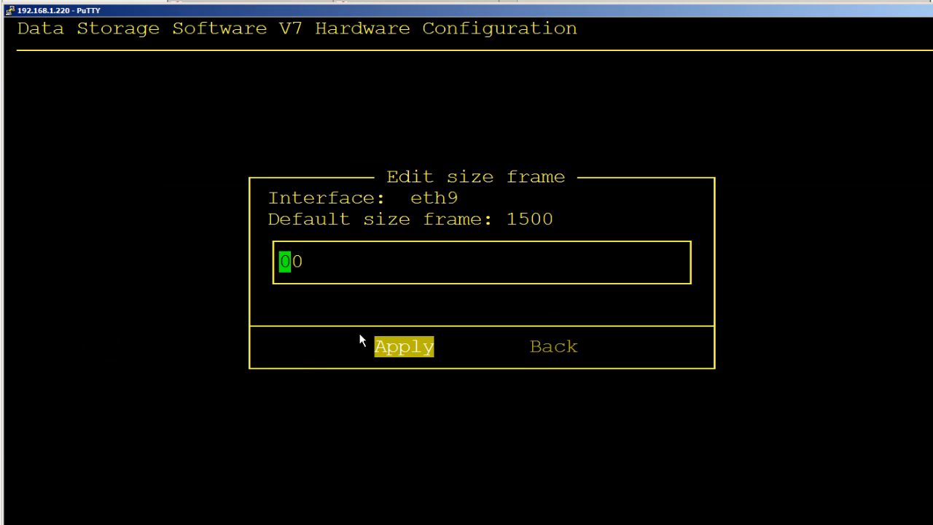
text(9000)
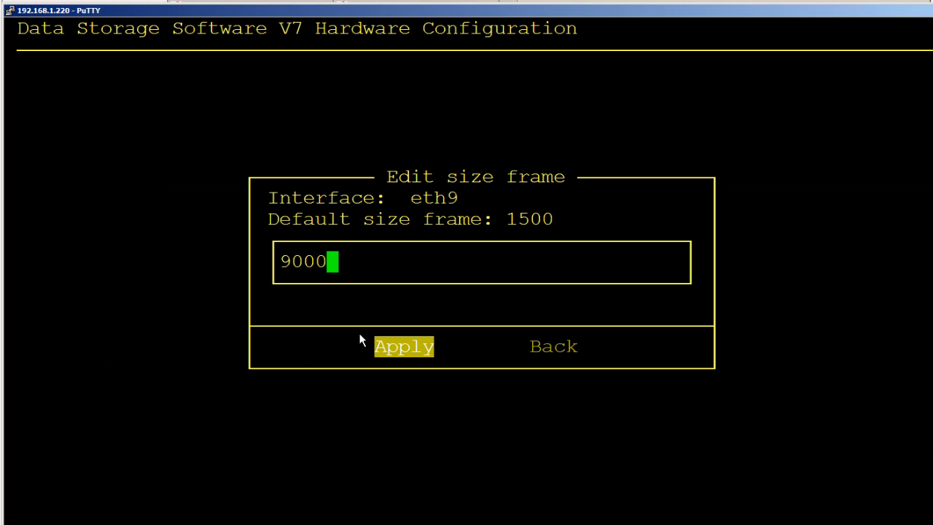
key(Return)
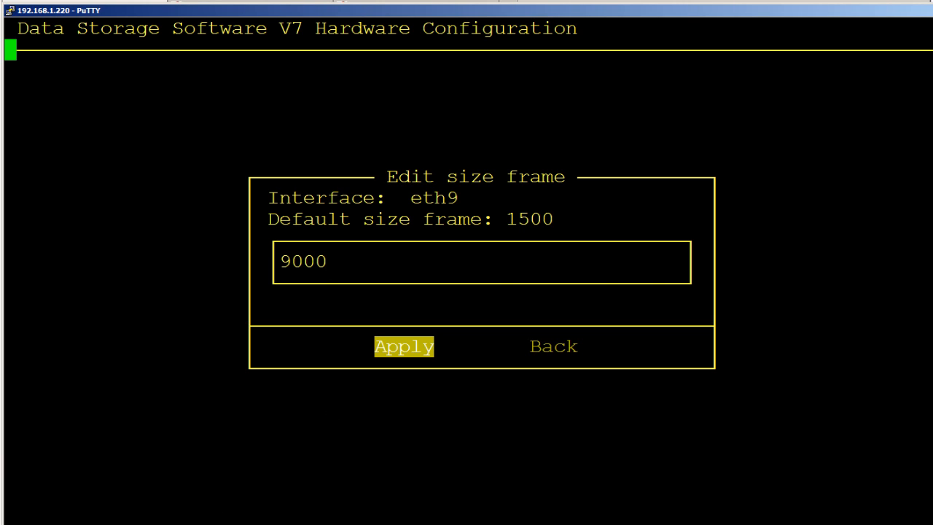
Switch to the browser, select eth8 and eth9 for bonding, and choose New balance-alb as the bond type.
click(281, 523)
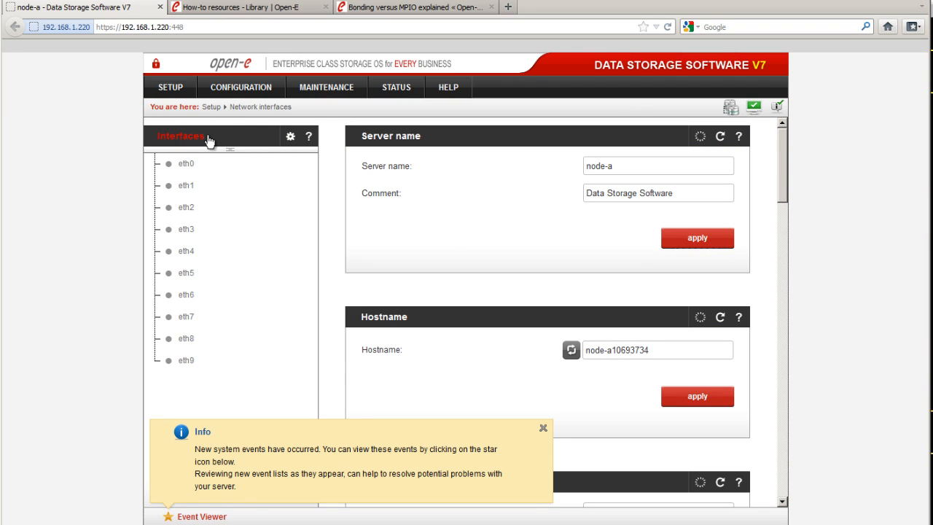
click(542, 428)
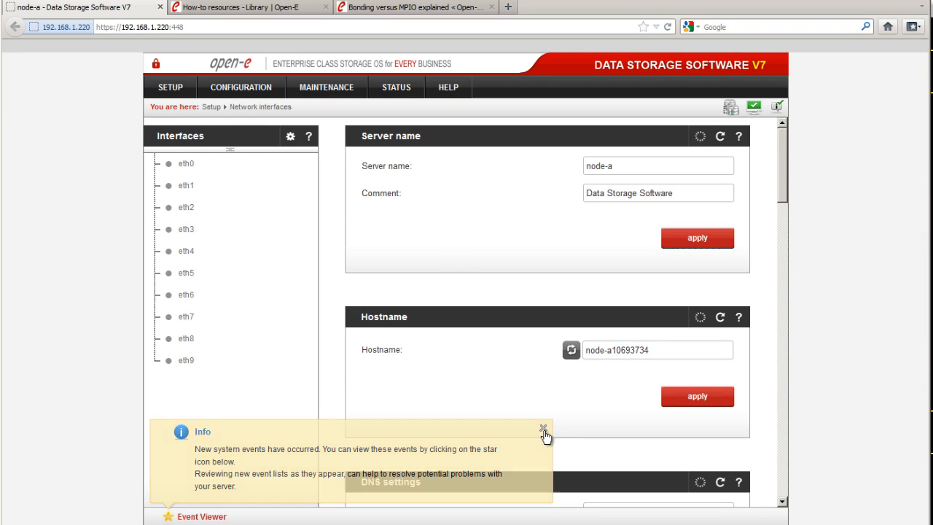
scroll(547, 436, down, 10)
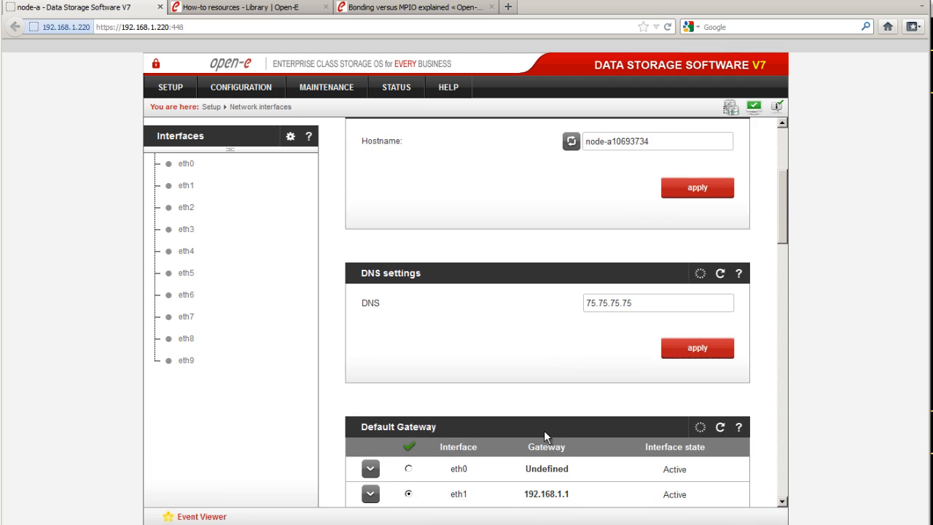
scroll(546, 436, down, 5)
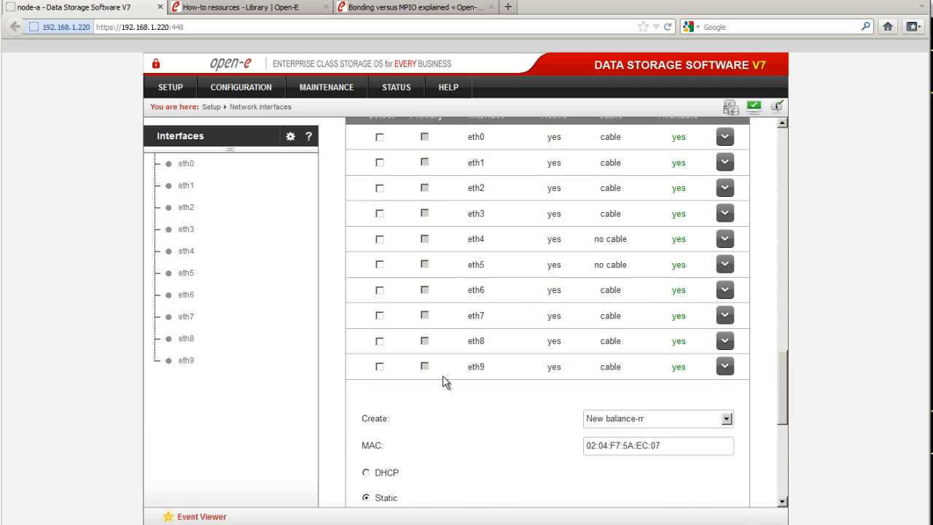
click(380, 341)
click(380, 366)
click(379, 316)
click(379, 290)
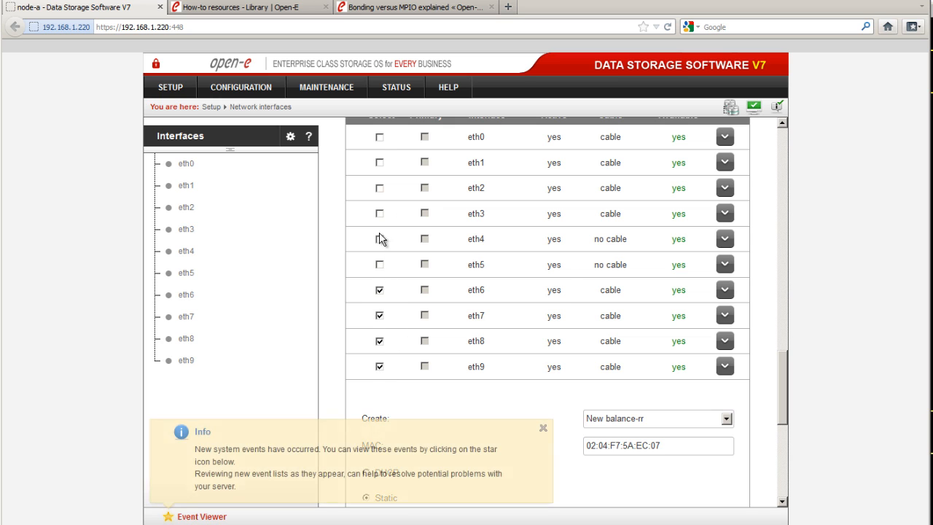
click(379, 290)
click(379, 315)
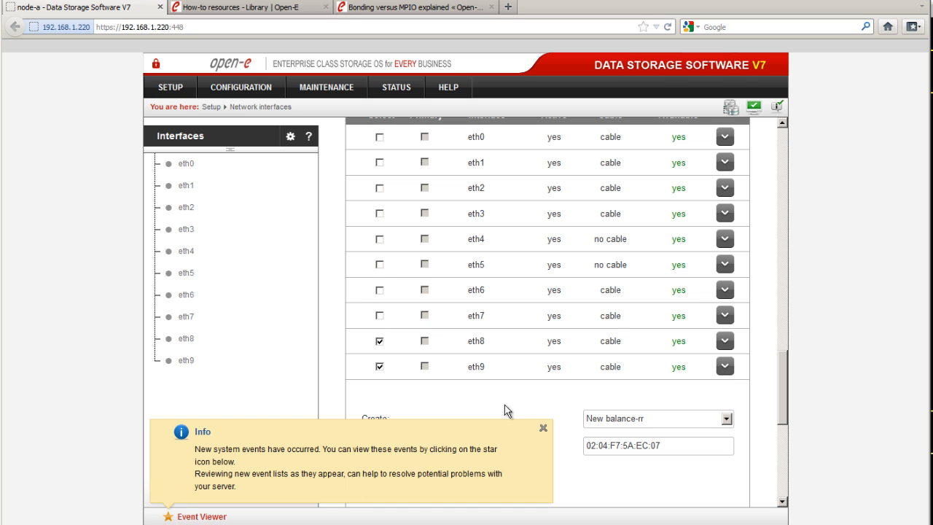
click(543, 428)
click(726, 419)
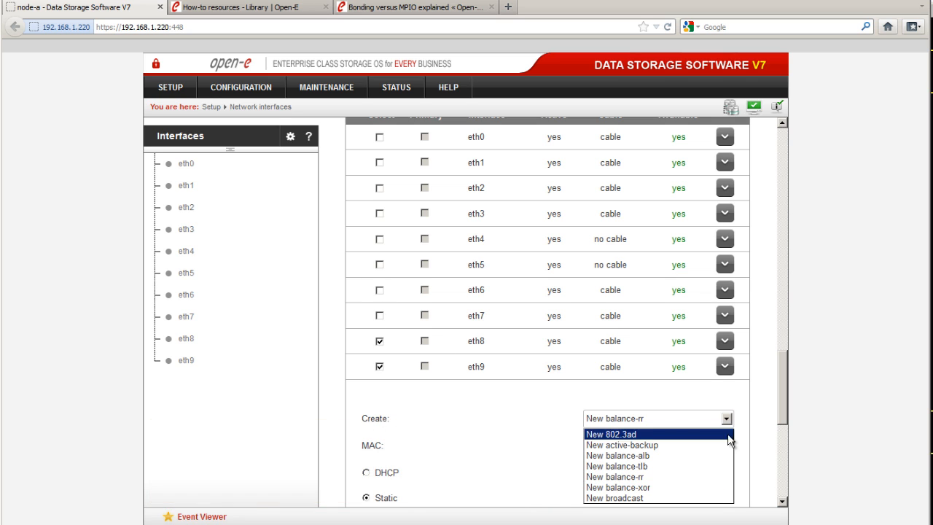
click(710, 457)
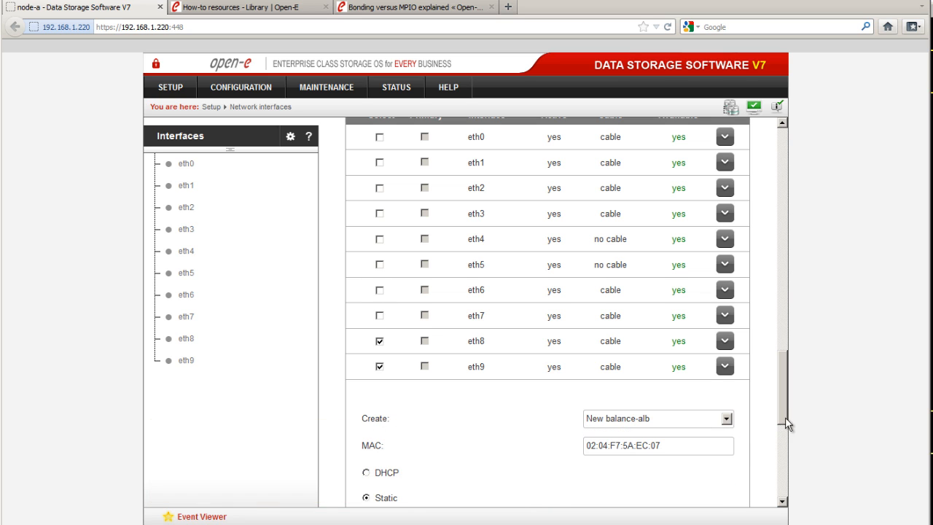
Give the new bond the static address 192.168.22.100 and create it, confirming the network restart.
drag(785, 422, 780, 466)
click(628, 300)
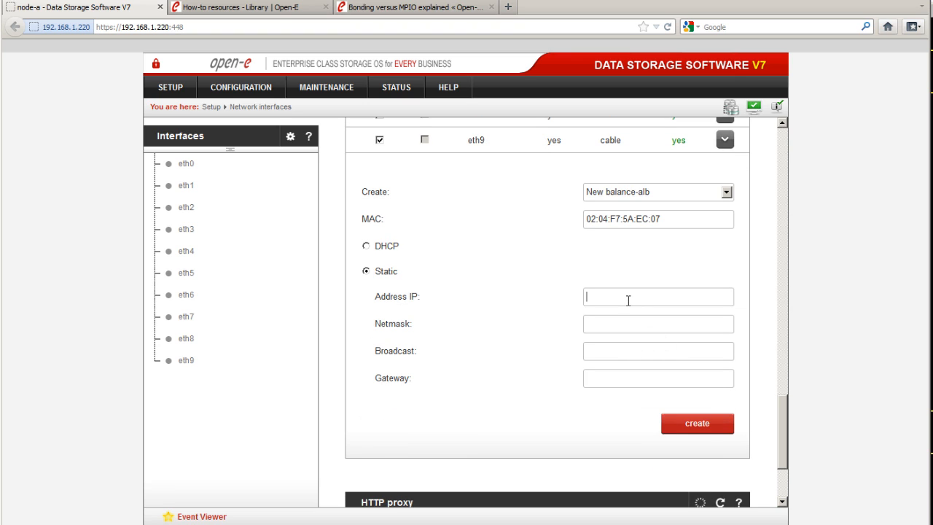
text(192.168.22.100)
key(Tab)
click(681, 430)
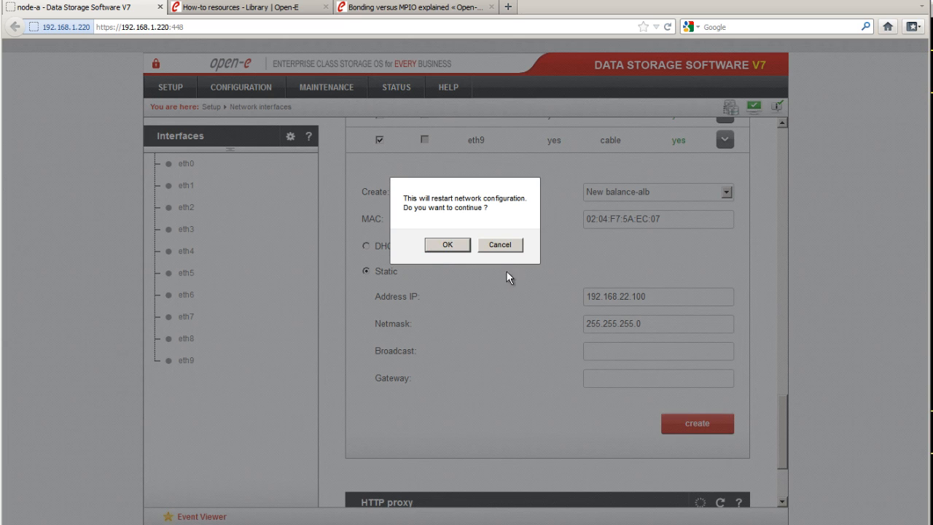
click(448, 244)
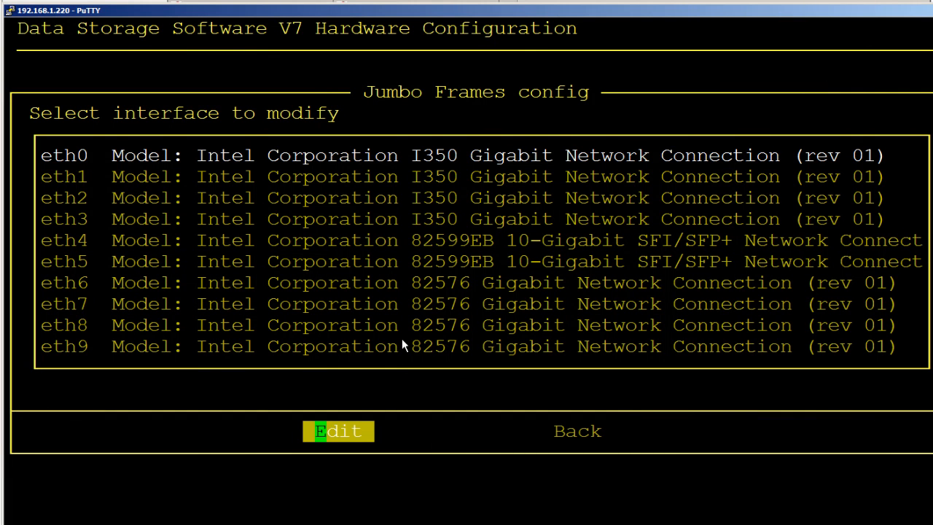
Go back to Tuning options in the console and reopen the Jumbo Frames config.
key(Tab)
key(Return)
key(Return)
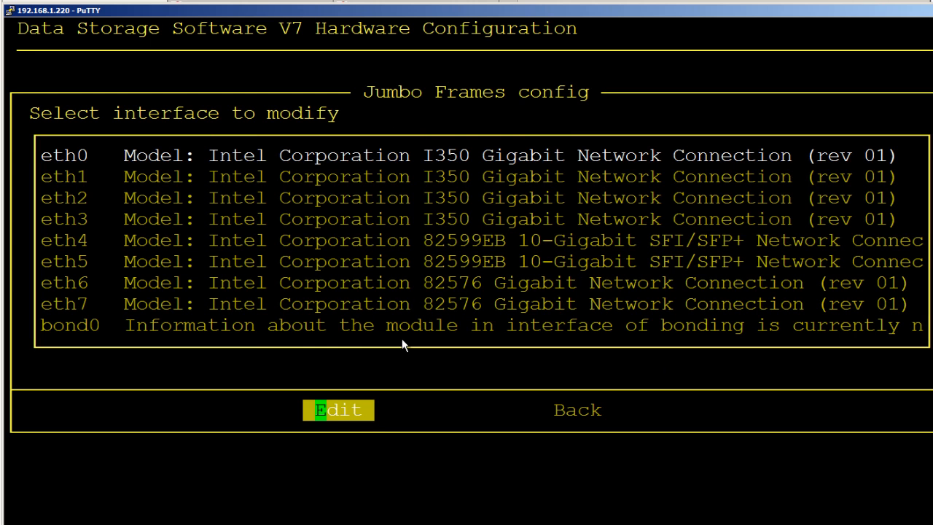
Set the jumbo frame size of bond0 to 9000 and apply it.
key(Down)
key(Down)
key(Down)
key(Down)
key(Down)
key(Down)
key(Down)
key(Down)
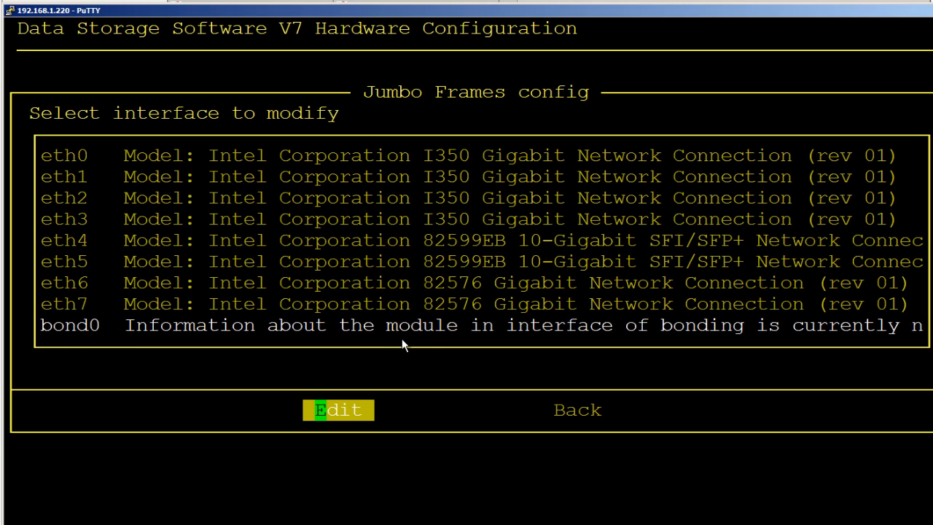
key(Return)
key(Delete)
key(Delete)
key(Delete)
key(Delete)
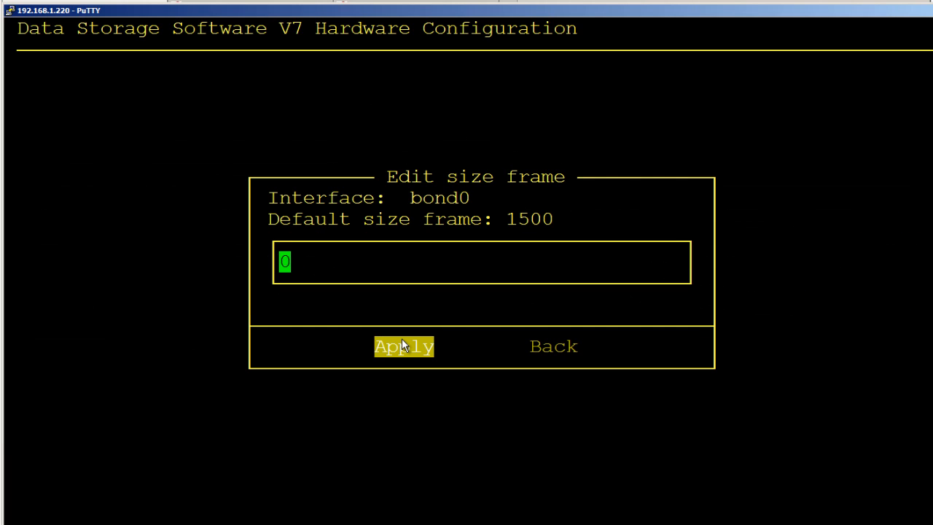
text(9000)
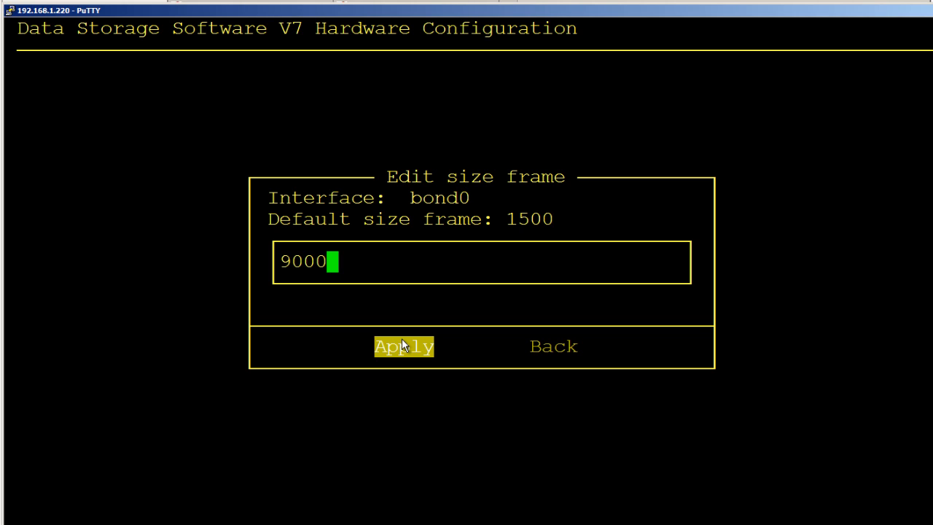
key(Return)
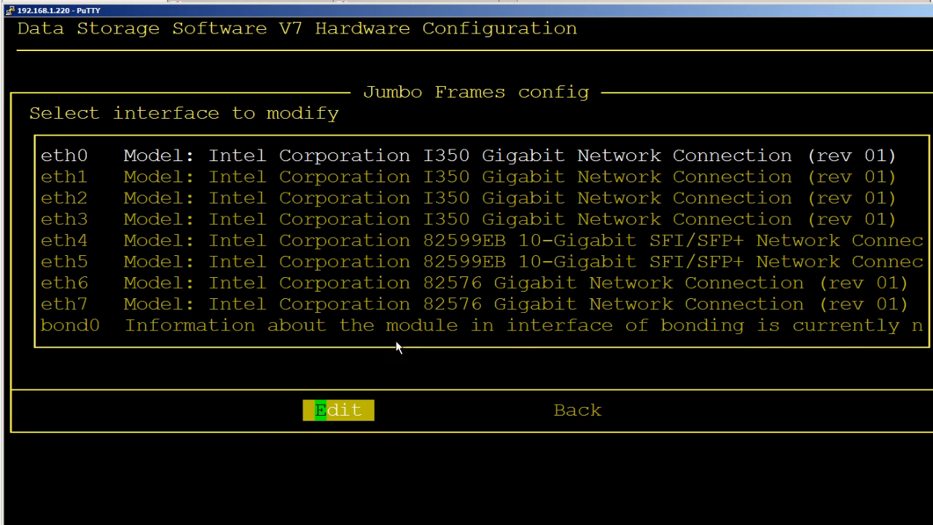
Switch to the vSphere client and open the static discovery targets of the iSCSI software adapter vmhba38.
key(alt+Tab)
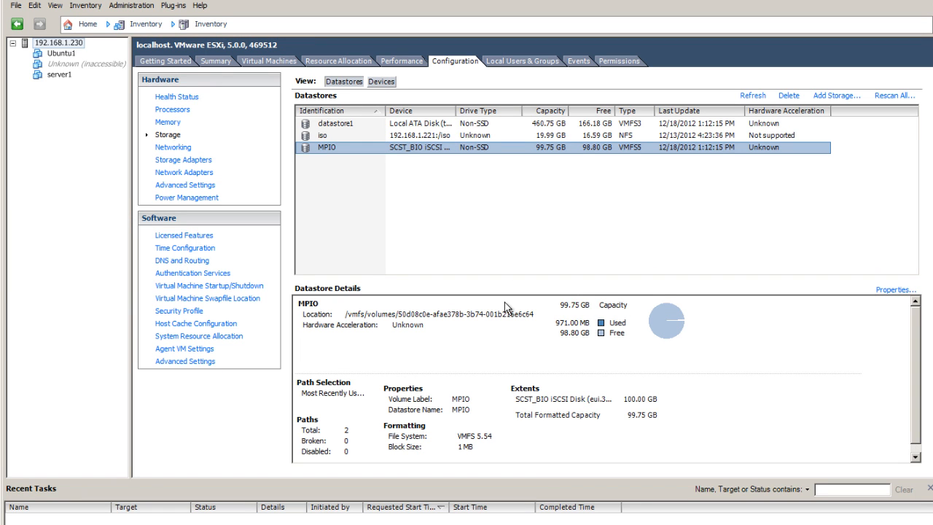
click(199, 165)
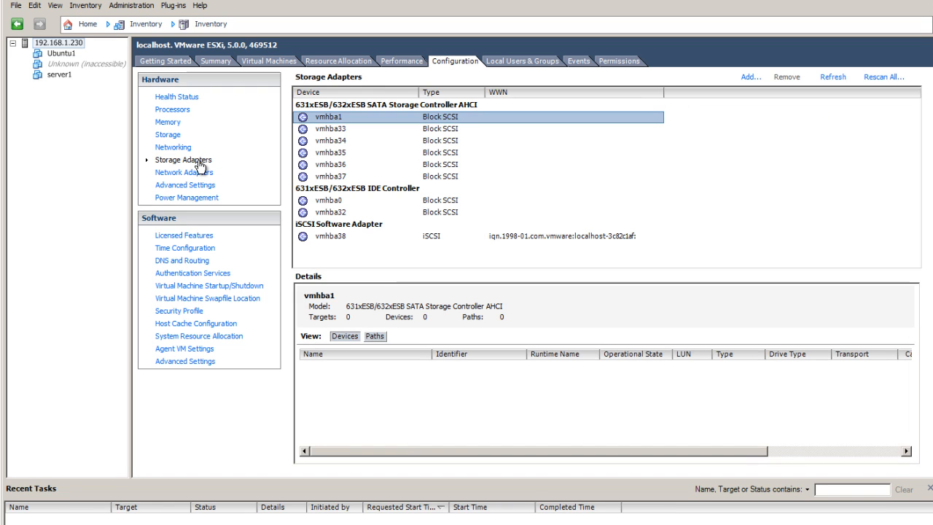
click(339, 239)
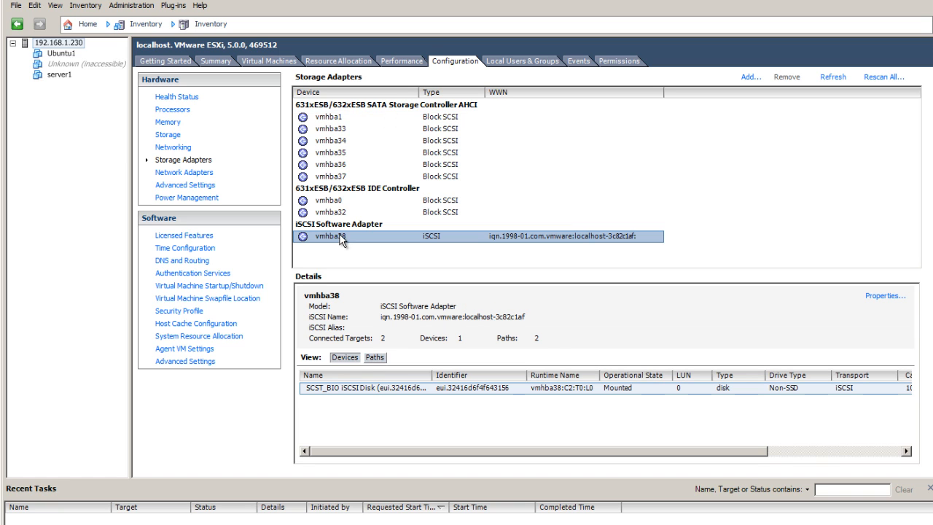
click(884, 296)
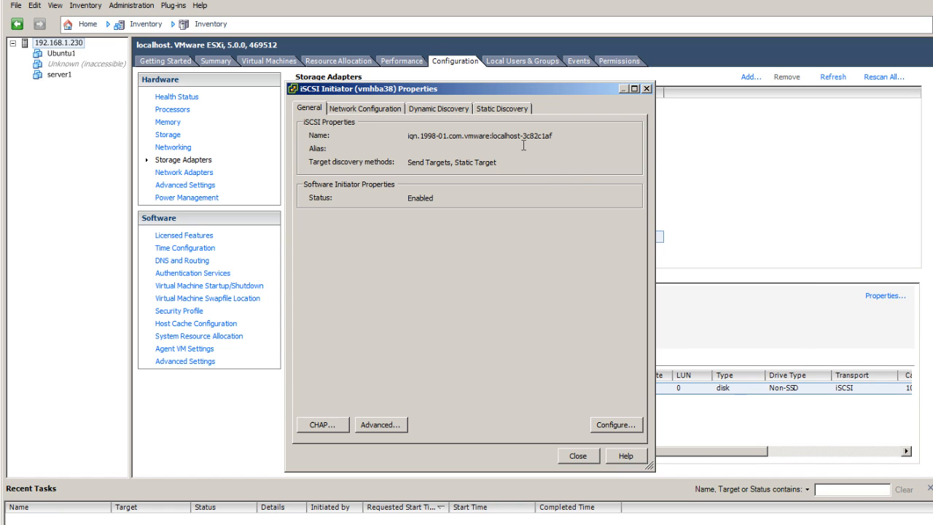
click(501, 110)
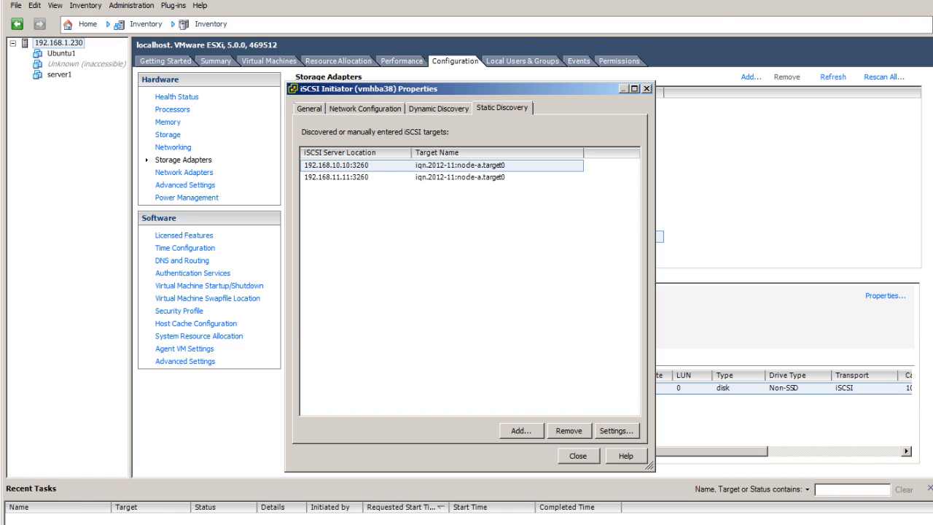
Switch back to the browser and open the eth2 interface settings, dismissing the event notice.
key(alt+Tab)
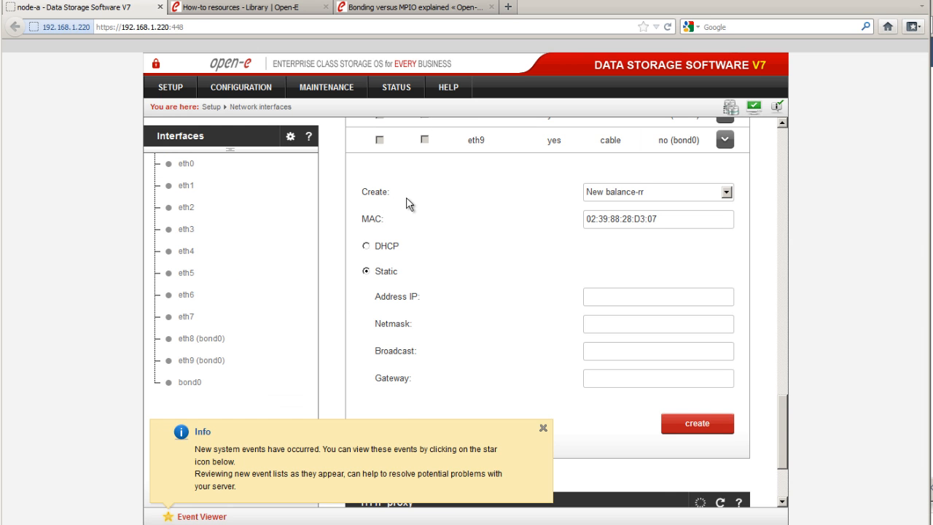
scroll(408, 204, up, 3)
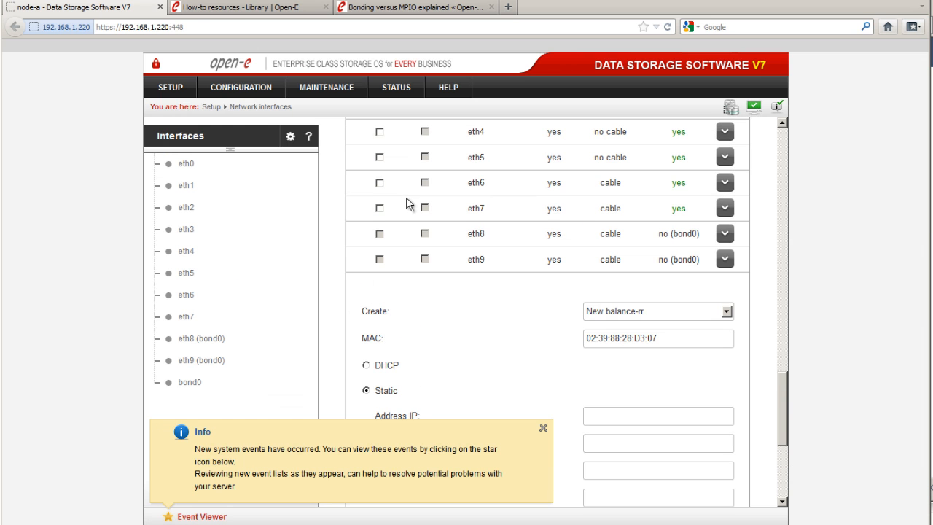
click(191, 211)
click(543, 429)
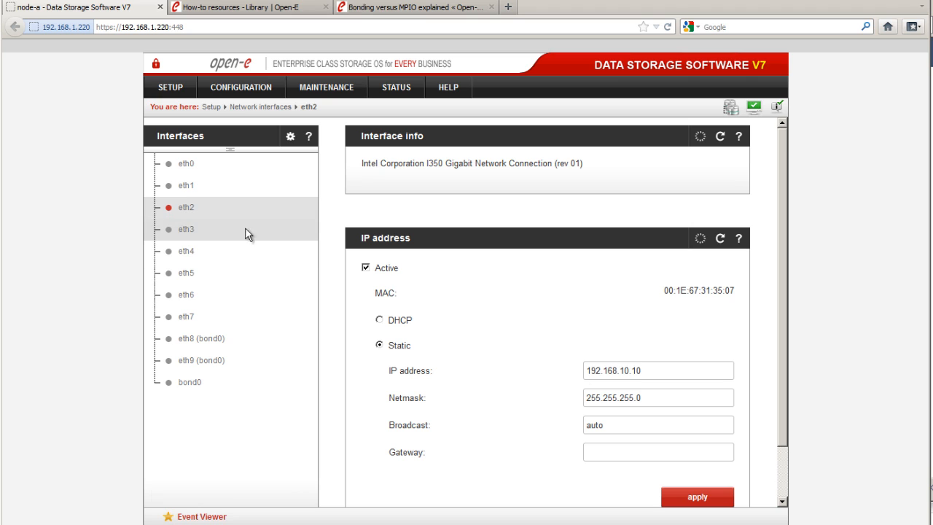
Open the eth3 interface settings on the storage server.
click(183, 228)
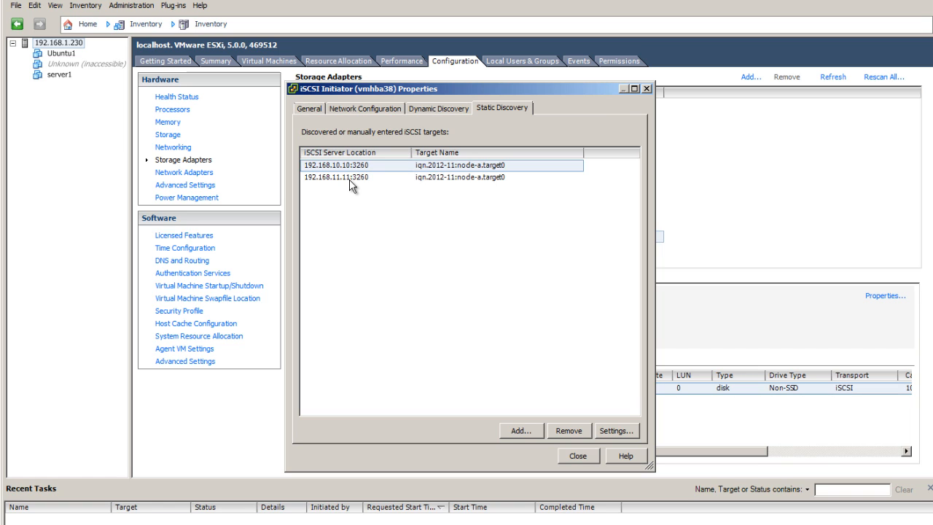
Close the iSCSI initiator properties, then open Manage Paths for the MPIO datastore from its storage properties.
click(578, 456)
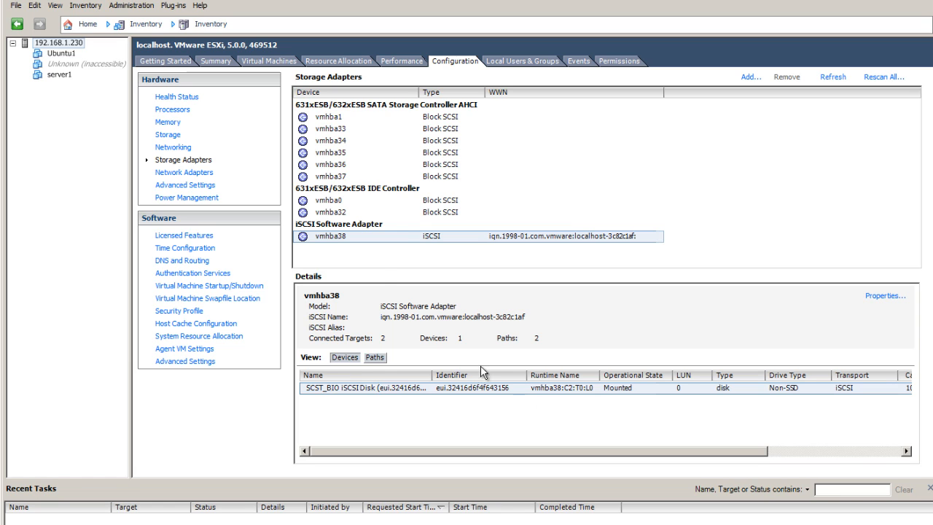
click(169, 137)
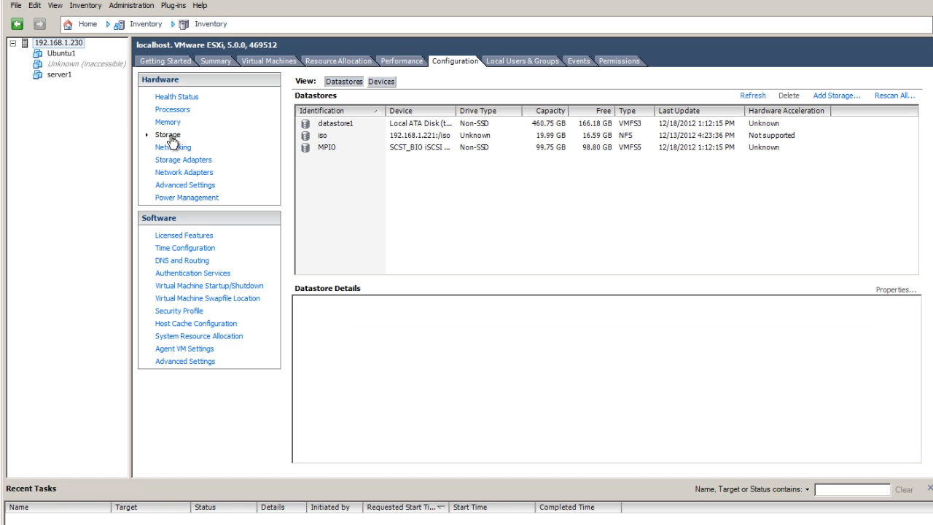
click(557, 148)
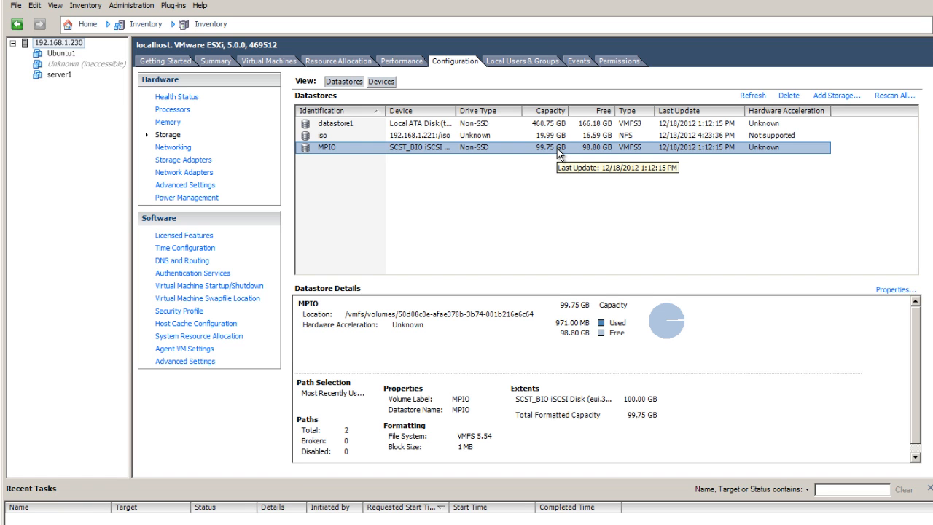
right_click(557, 148)
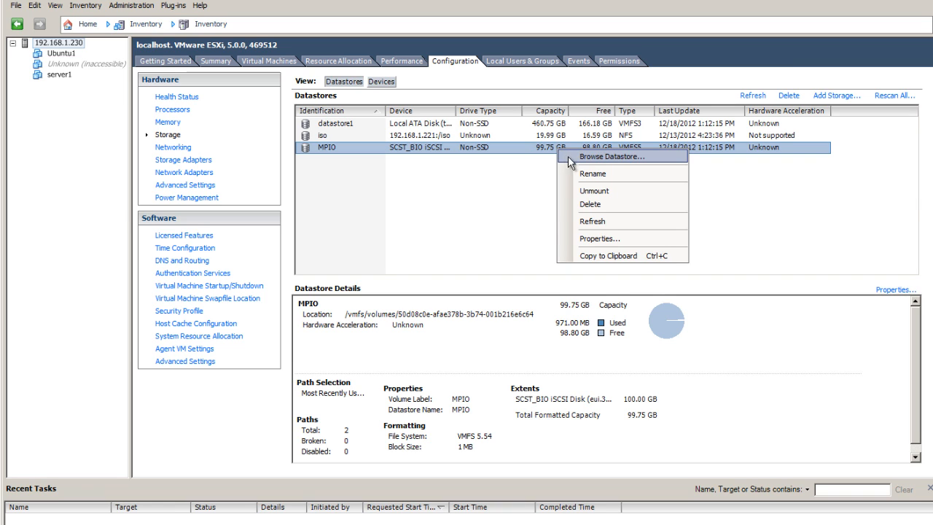
click(597, 238)
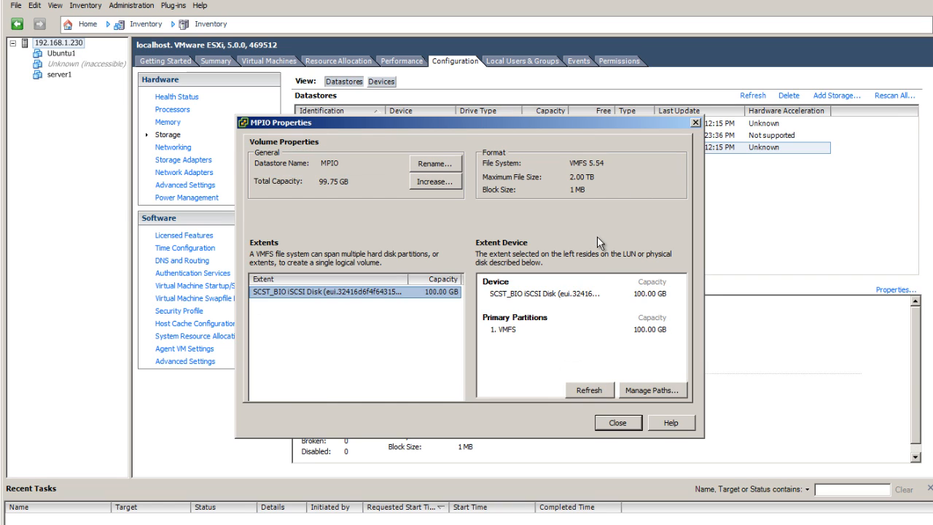
click(651, 392)
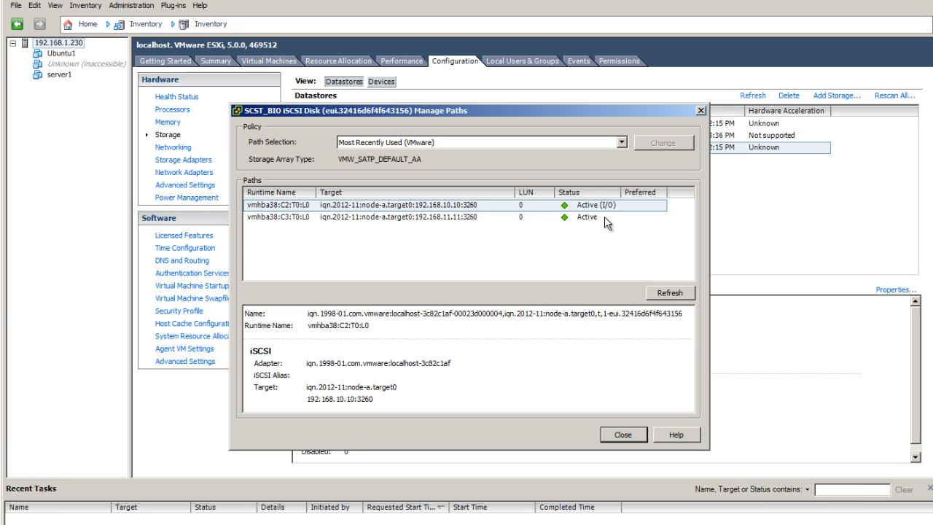
Set the MPIO disk's path selection policy to Round Robin (VMware) and close the paths and properties dialogs.
click(555, 220)
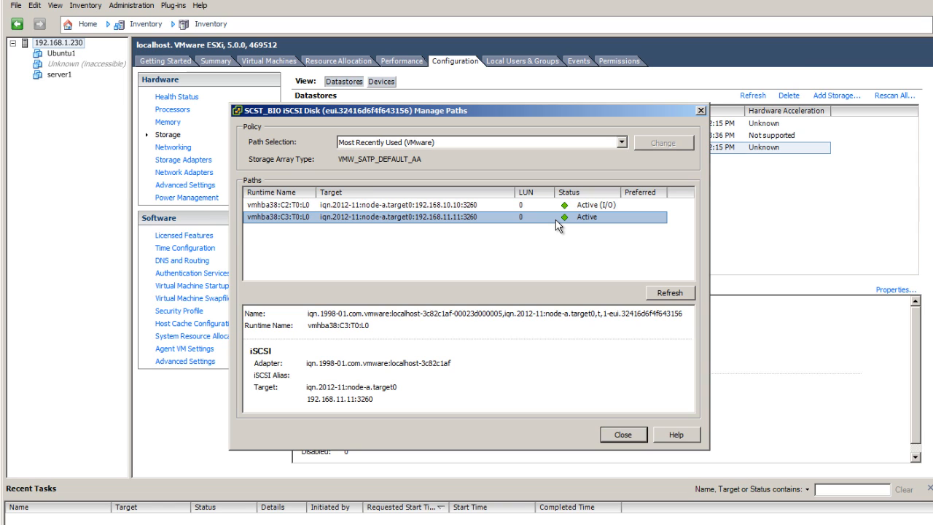
key(Up)
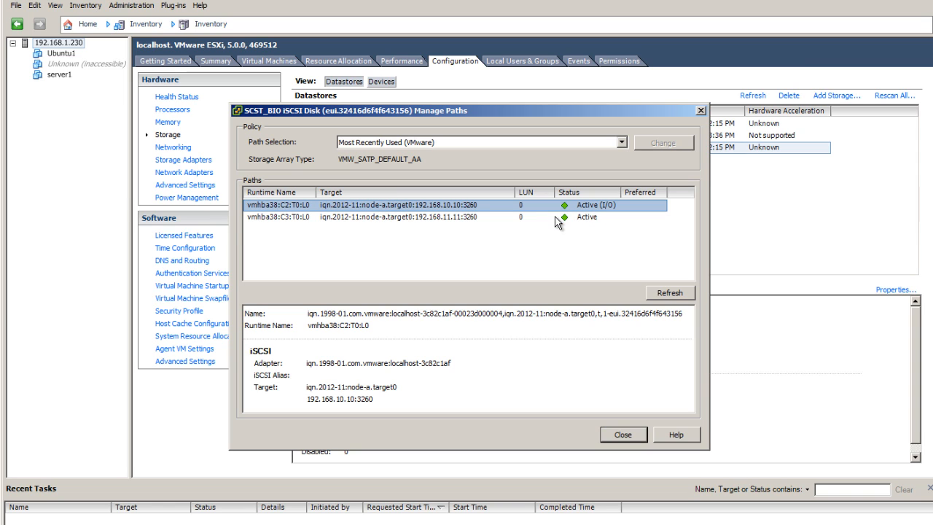
click(555, 217)
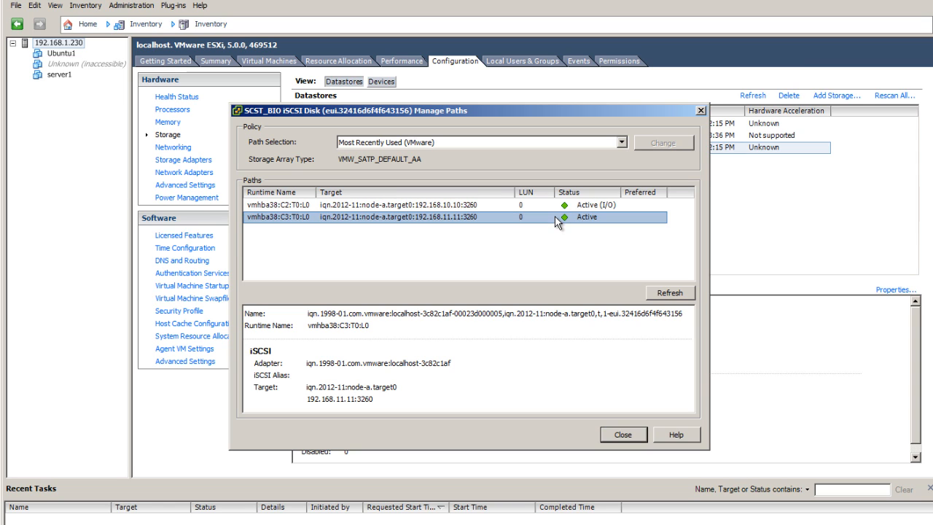
click(618, 142)
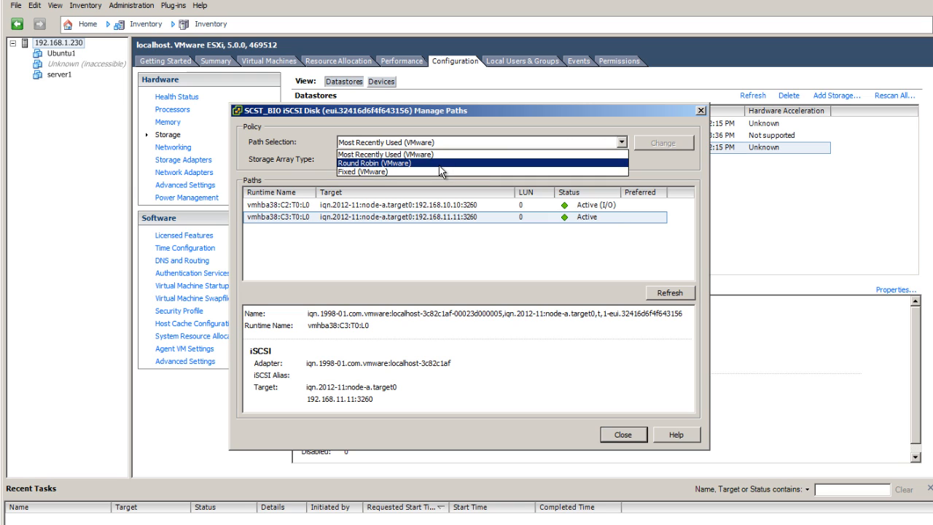
click(439, 165)
click(652, 144)
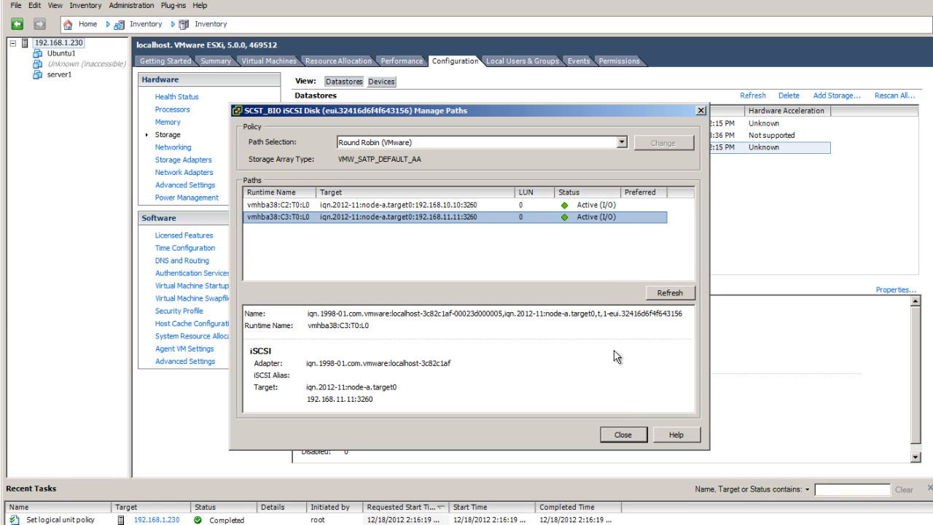
click(623, 435)
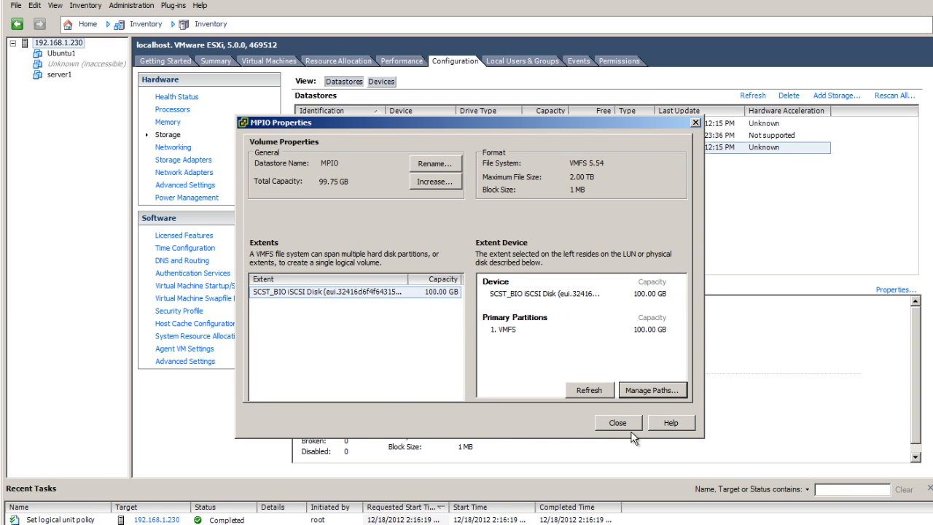
click(630, 426)
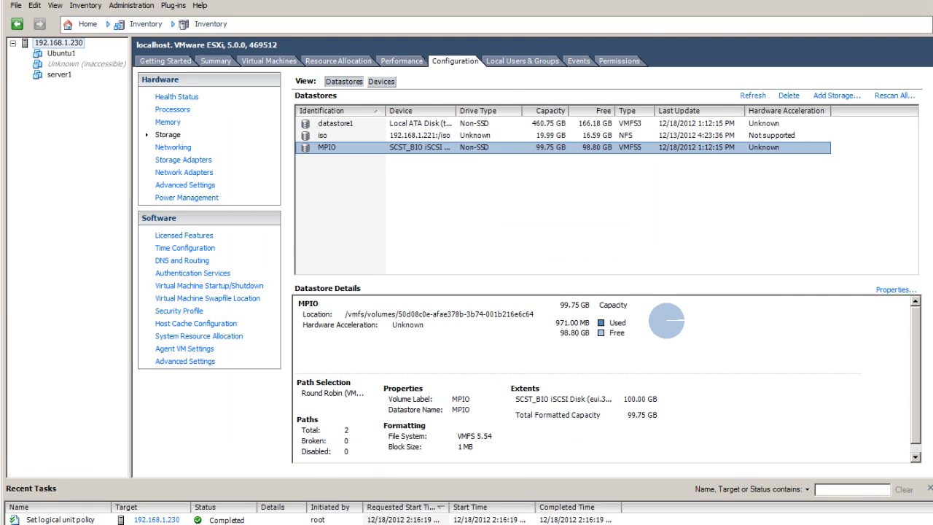
Switch to the browser's How-To Resources tab and open the 2010.12 guide on configuring DSS V6 MPIO with Windows 2008 Server.
click(453, 523)
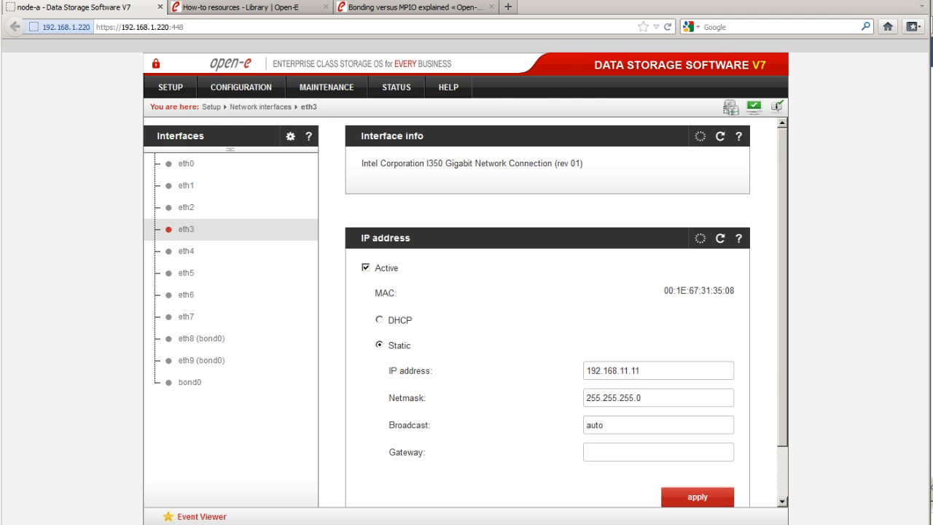
click(304, 10)
mouse_move(550, 155)
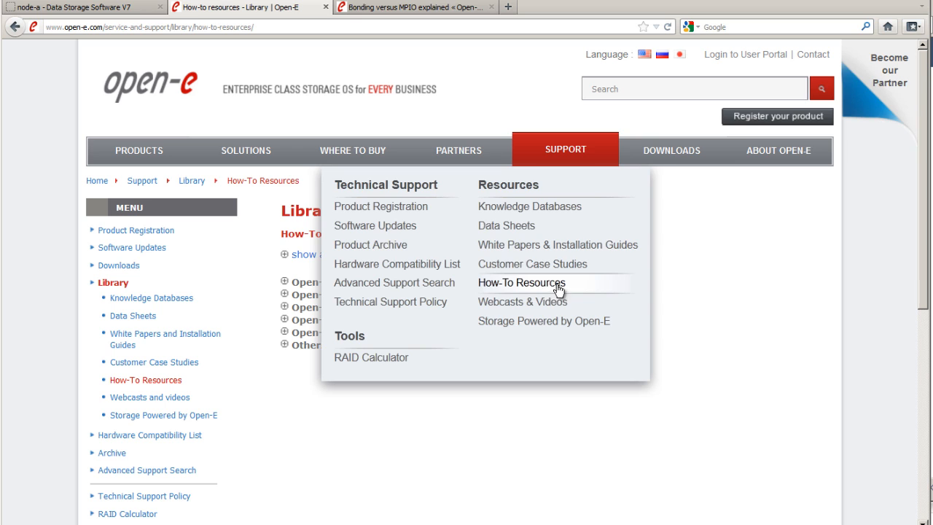
click(284, 346)
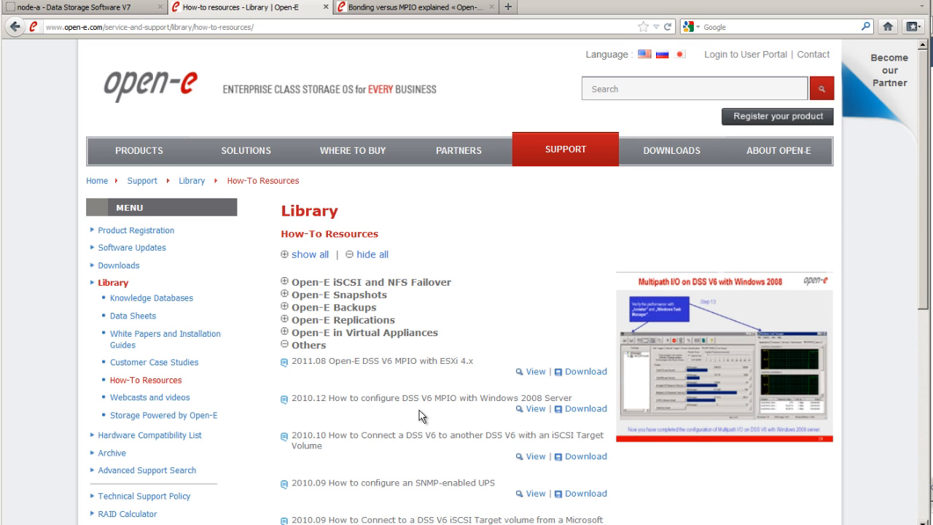
click(532, 410)
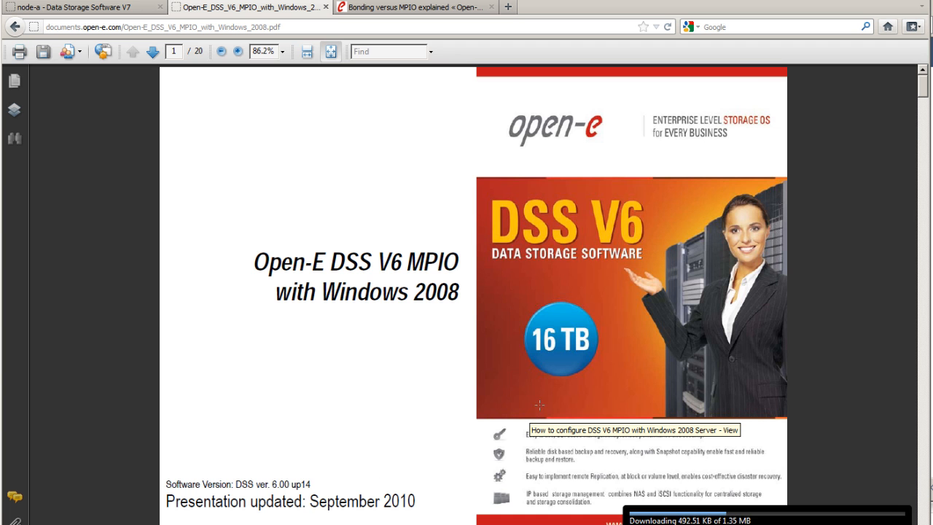
scroll(909, 192, down, 10)
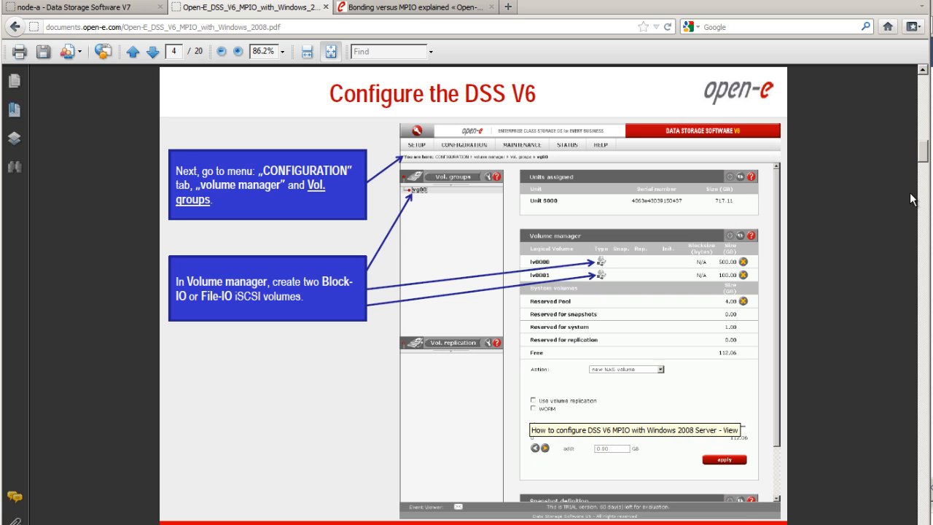